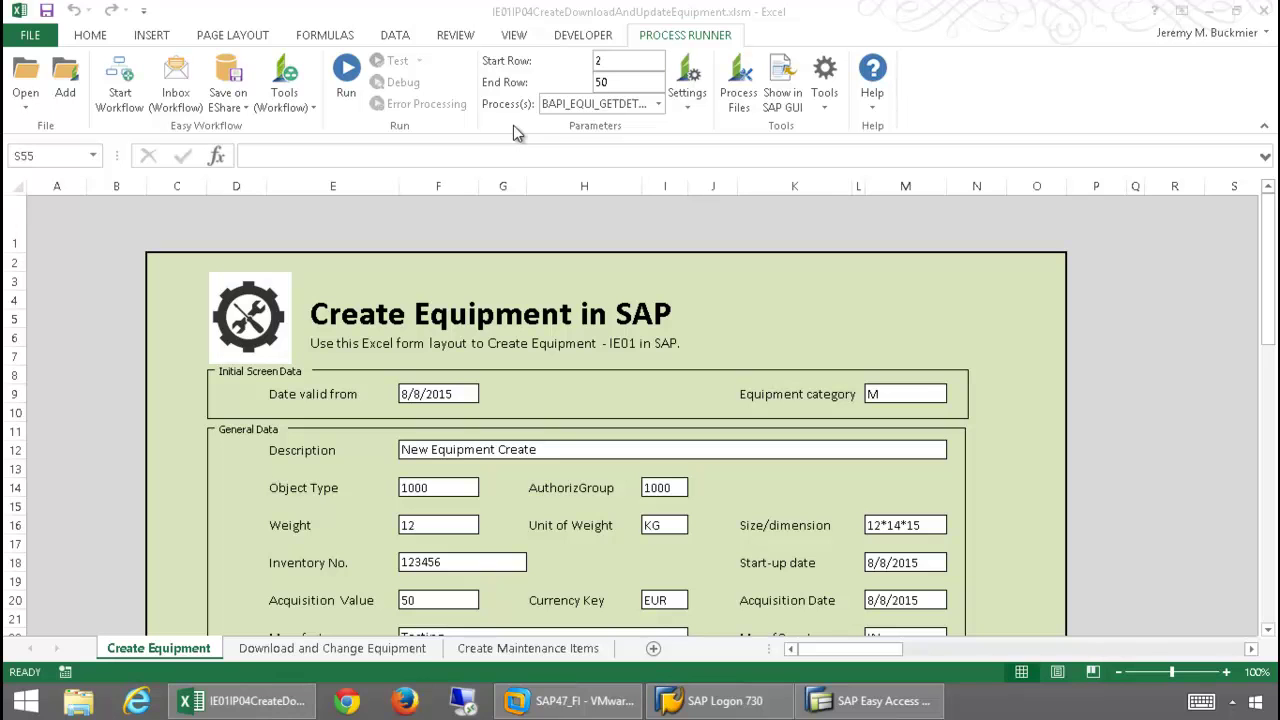
- Create equipment 10005680 in SAP from the form data via the IE01 run, confirming the SAP logon
left_click_drag(1270, 286, 1276, 368)
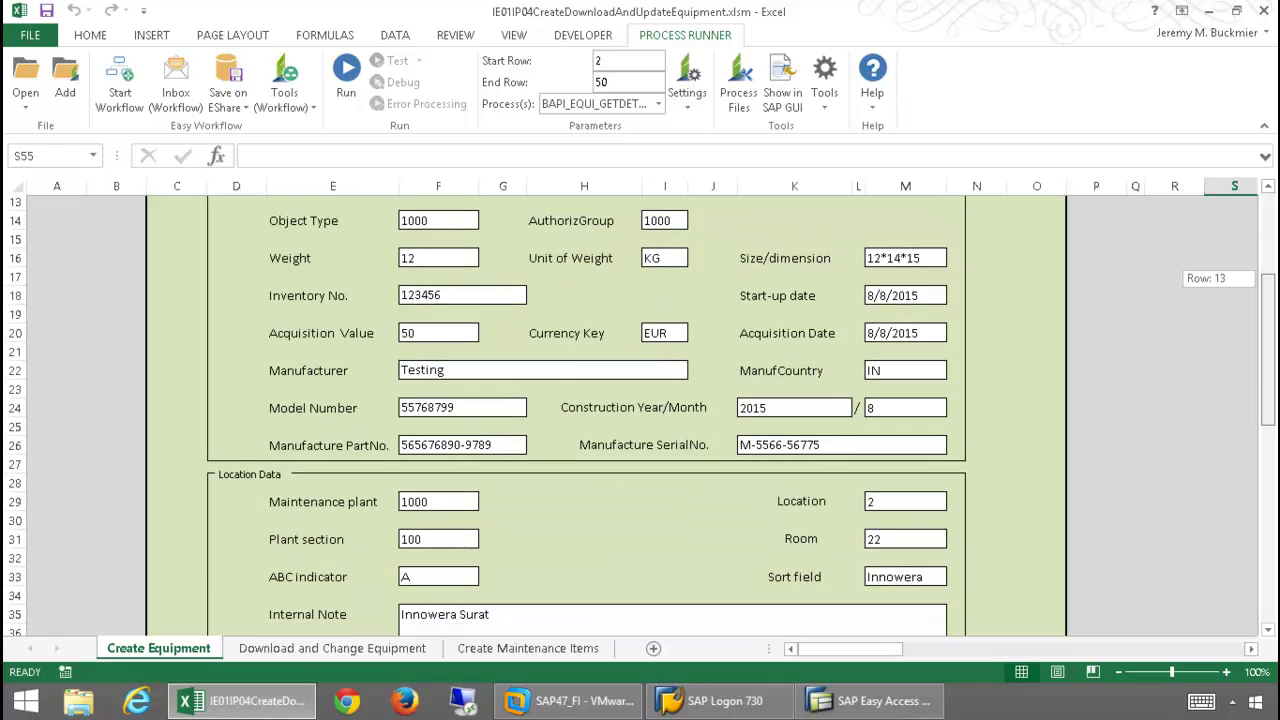
left_click_drag(1276, 368, 1276, 567)
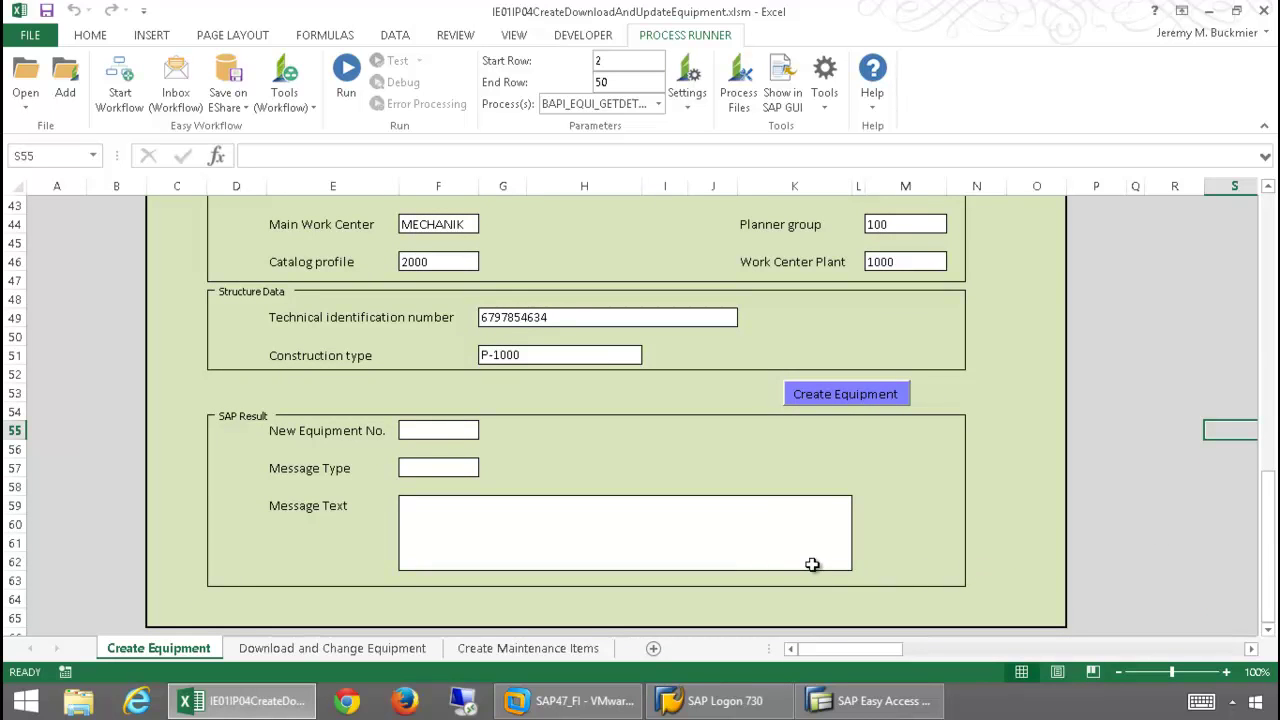
left_click(870, 396)
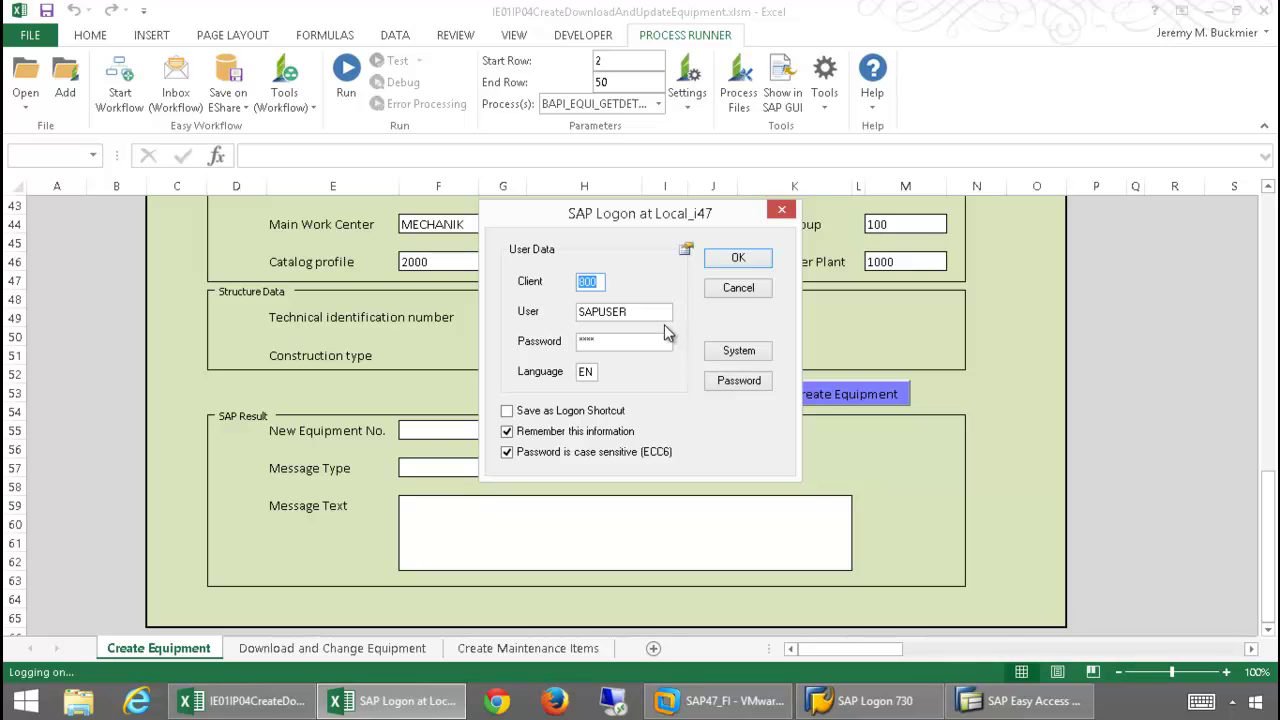
left_click(736, 261)
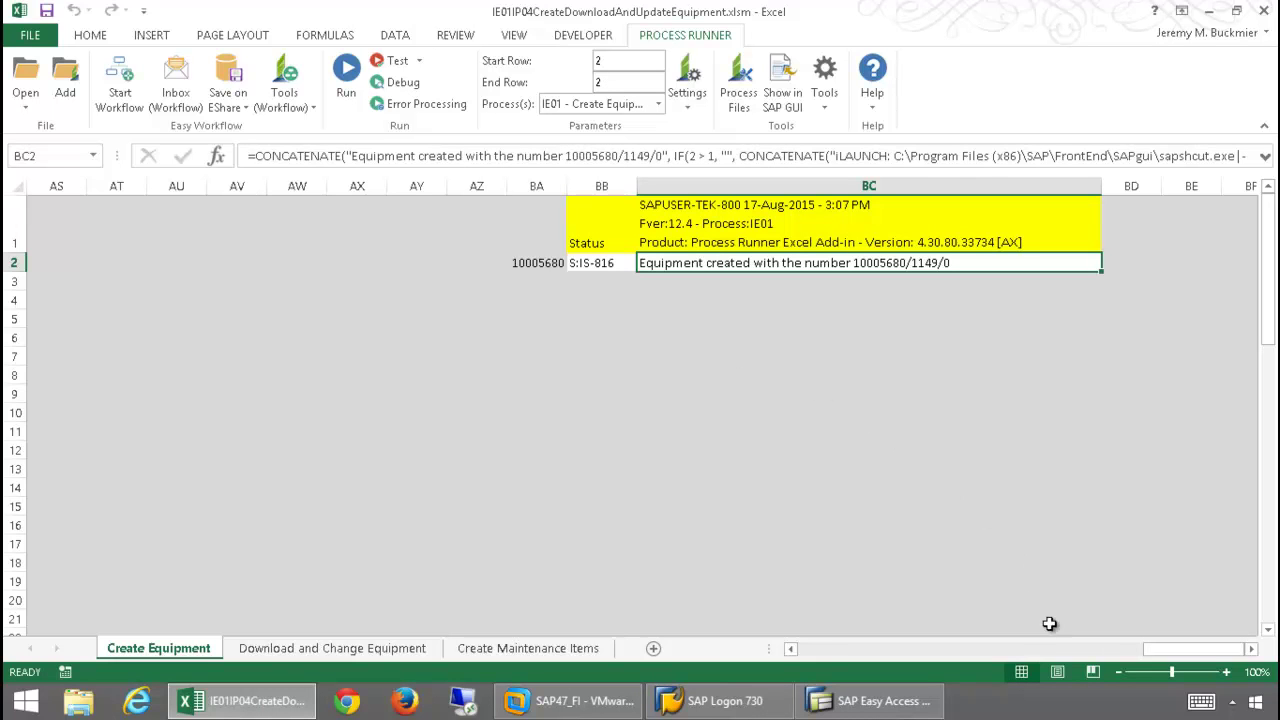
- Scroll back to the SAP Result showing equipment 10005680, type S:IS-816 and the creation message
left_click_drag(1172, 655, 822, 651)
scroll(830, 555, "down", 15)
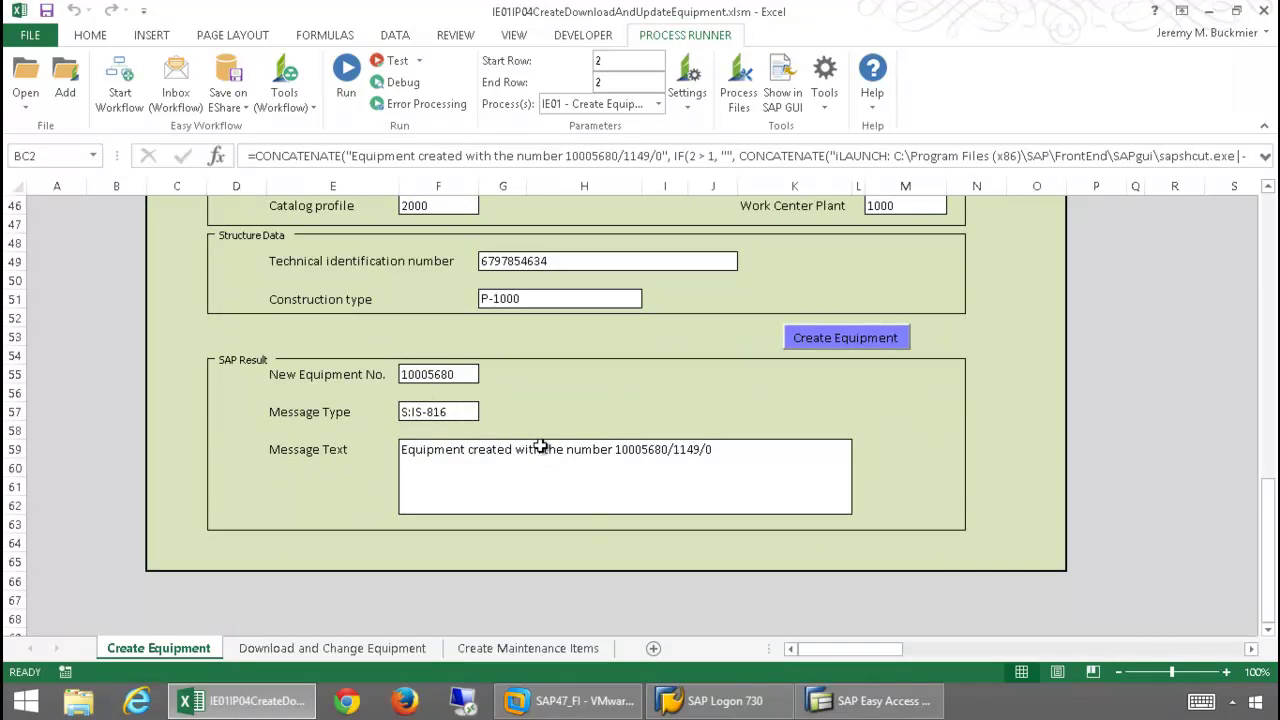
scroll(612, 502, "up", 1)
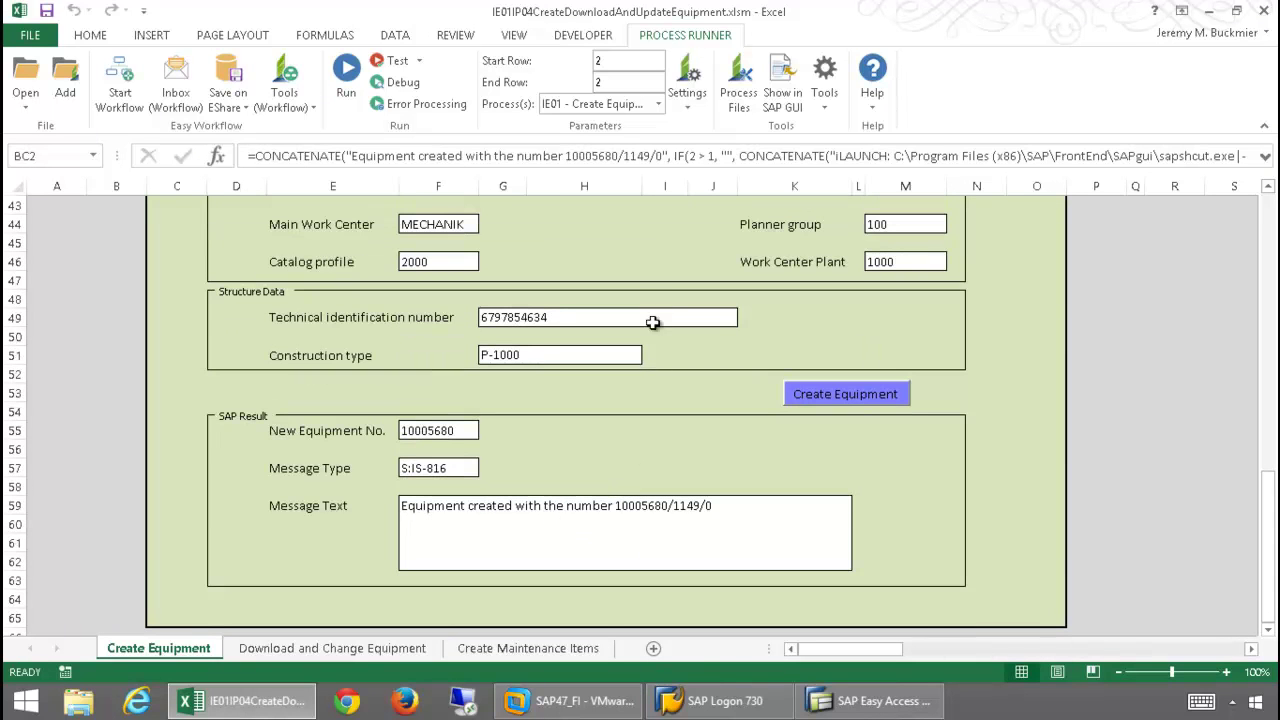
- Check equipment 10005680's administrative info in SAP GUI, then return to its initial screen and minimize SAP
left_click(790, 113)
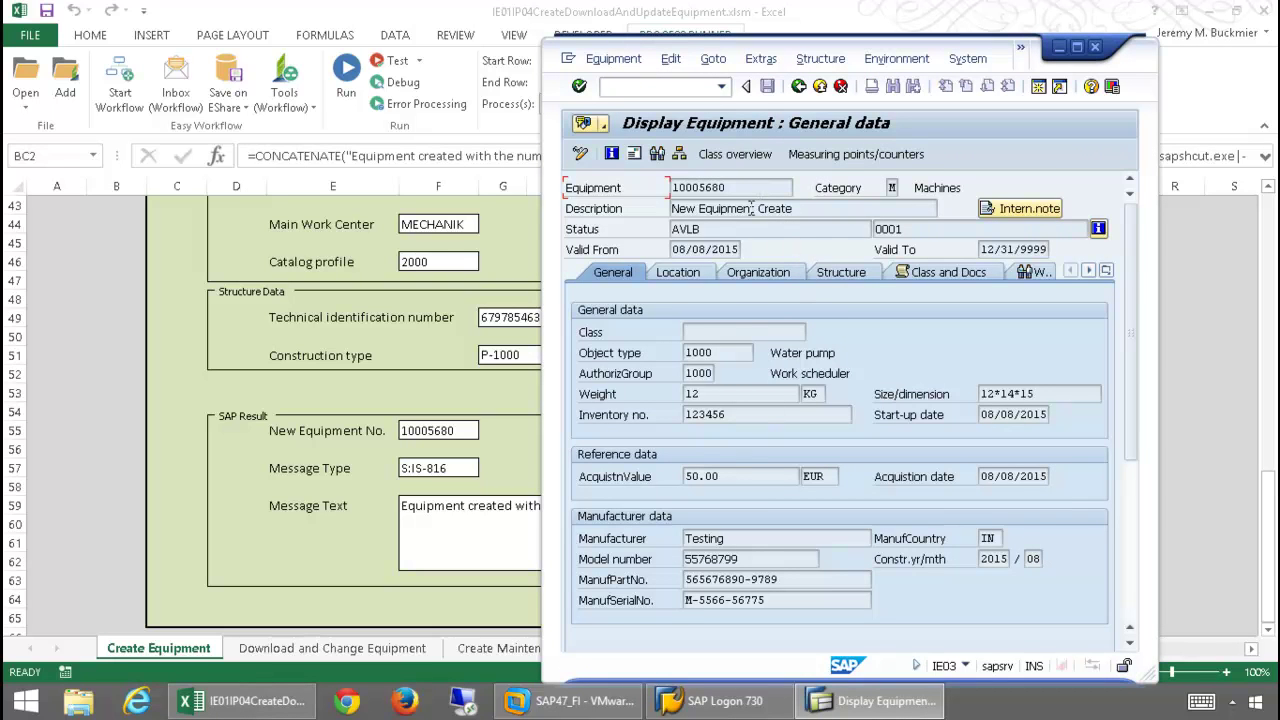
left_click(763, 62)
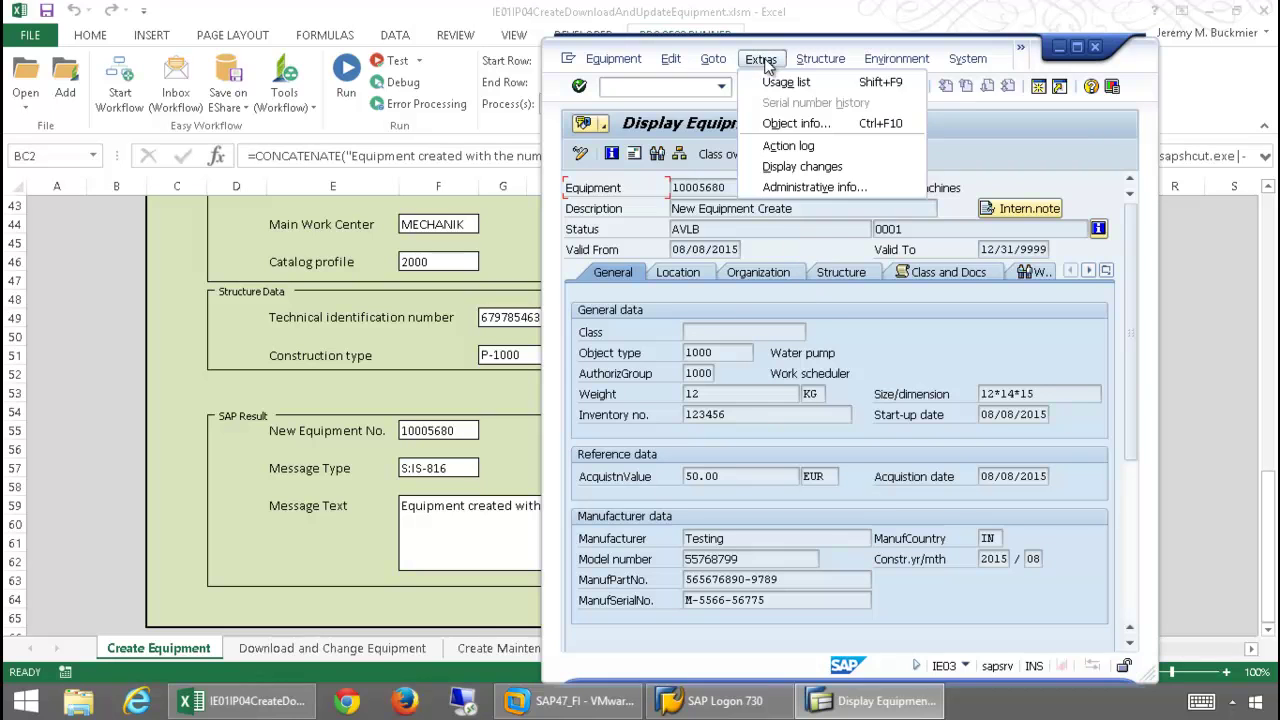
left_click(813, 195)
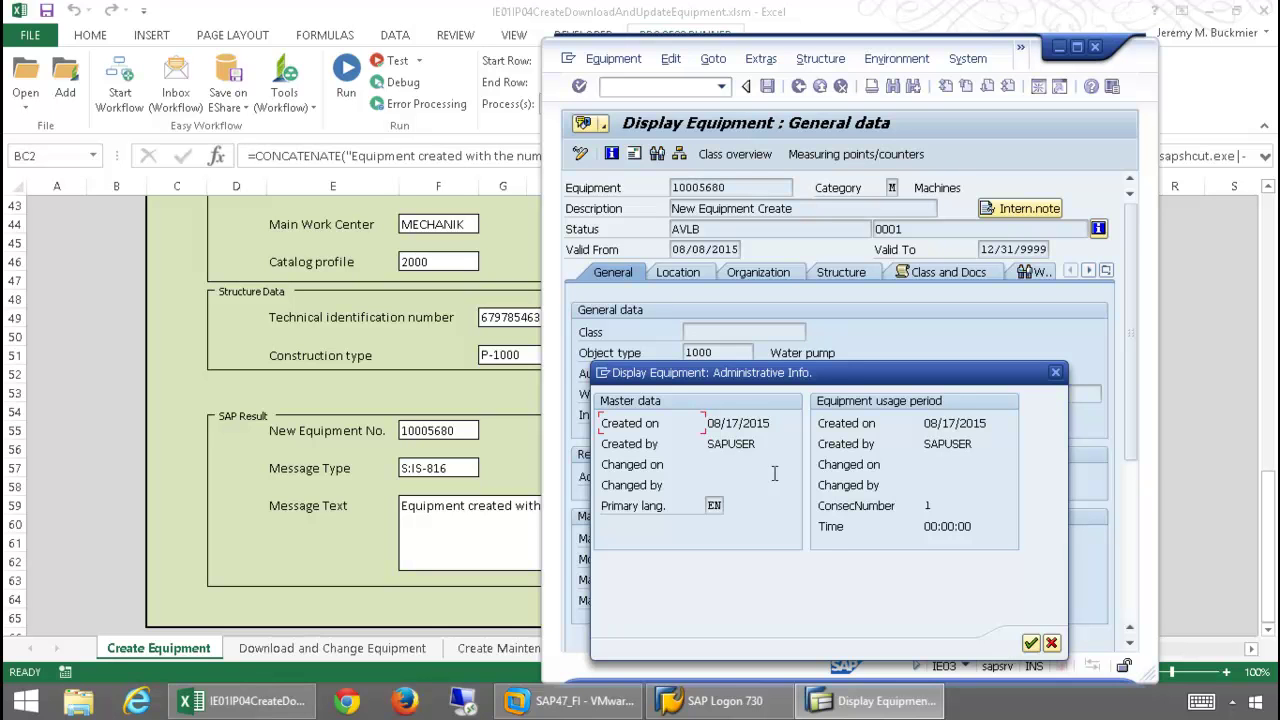
left_click(1052, 643)
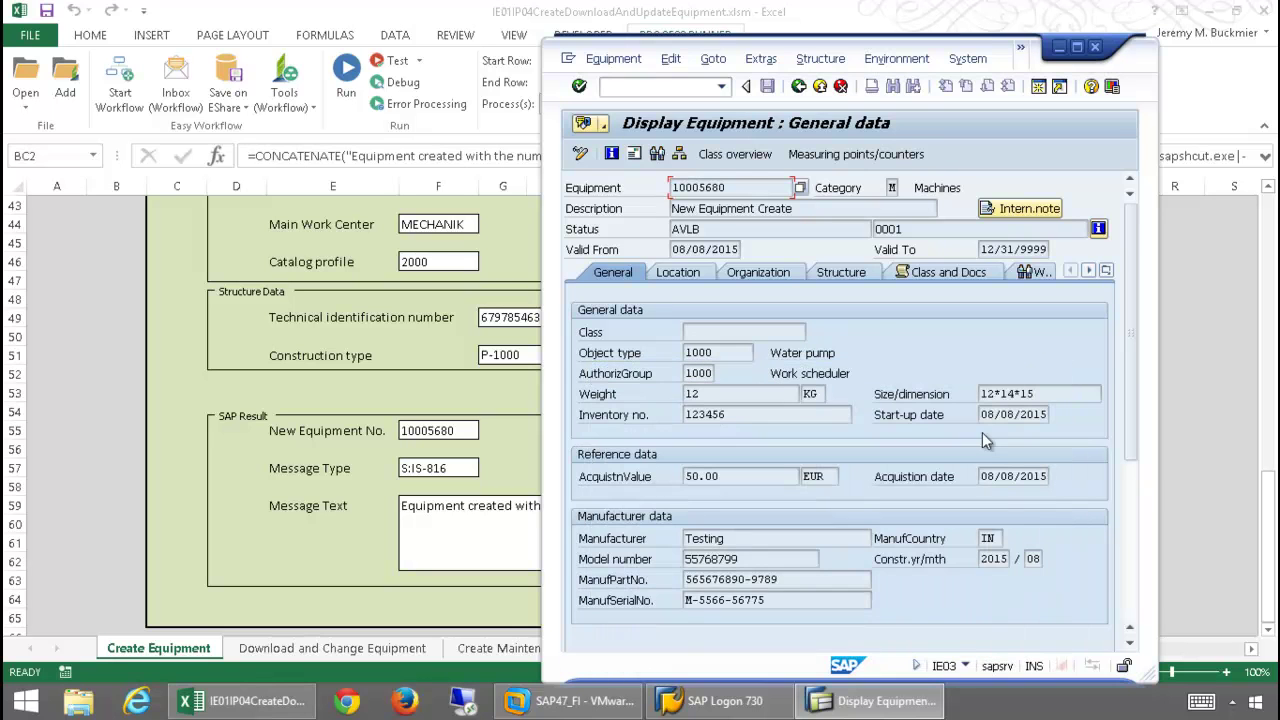
left_click(820, 87)
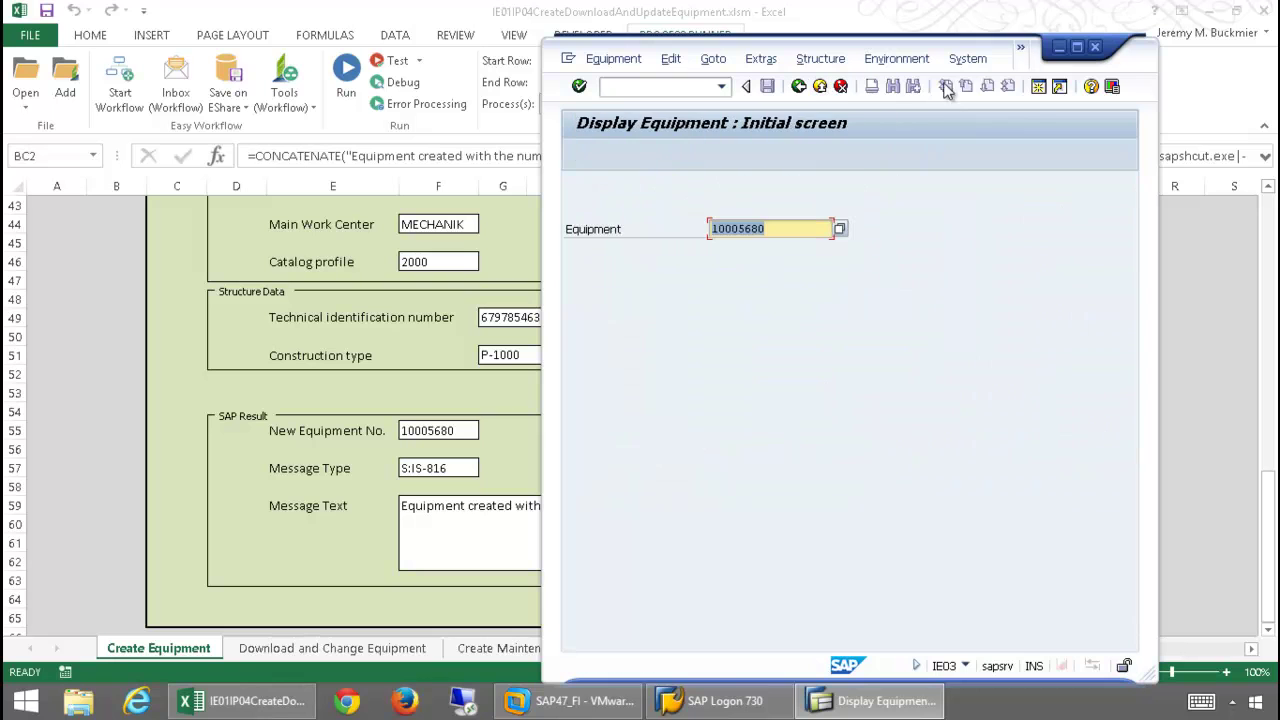
left_click(1059, 50)
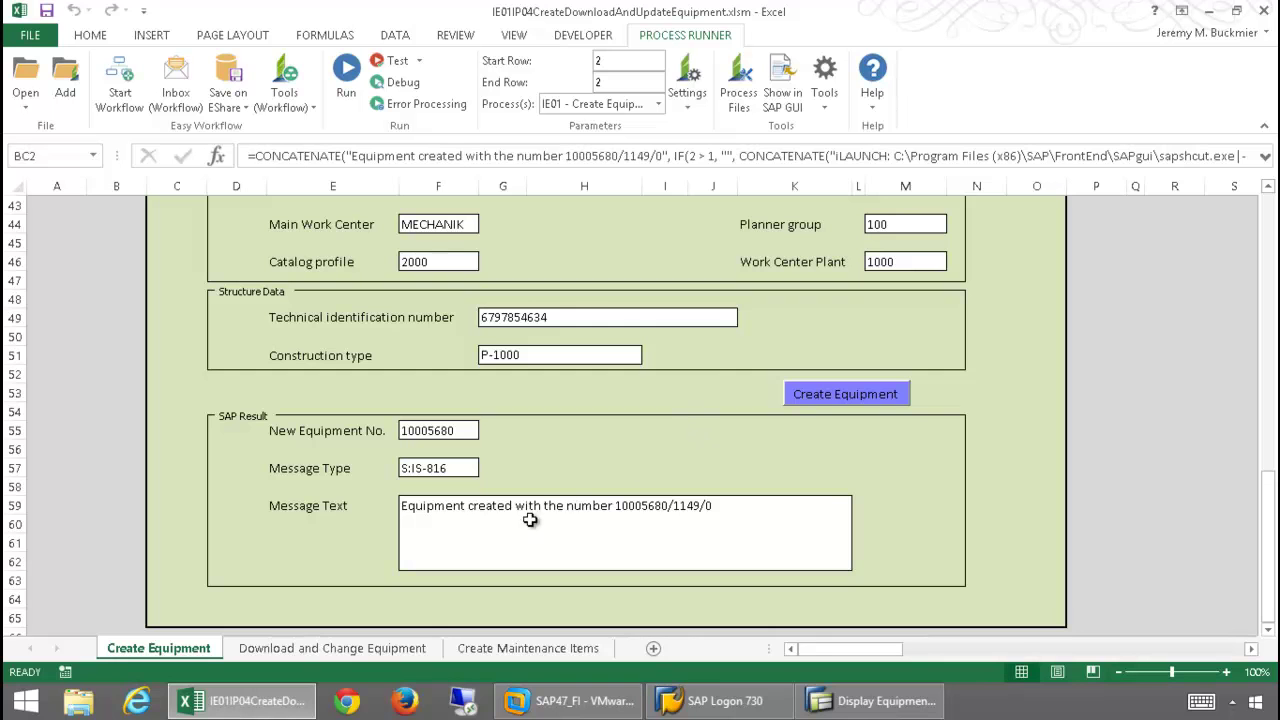
- Switch to the Download and Change Equipment sheet, with Equipment No. 10005680 at the top
left_click(347, 654)
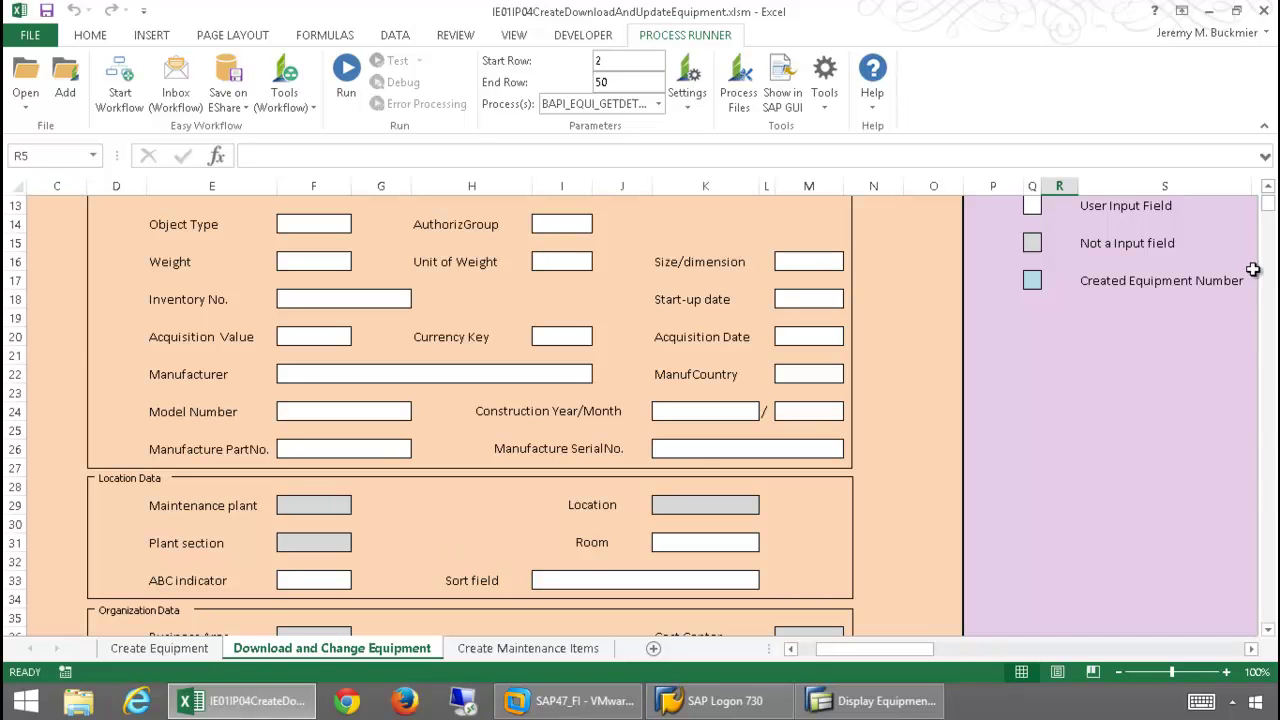
left_click_drag(1268, 208, 1268, 194)
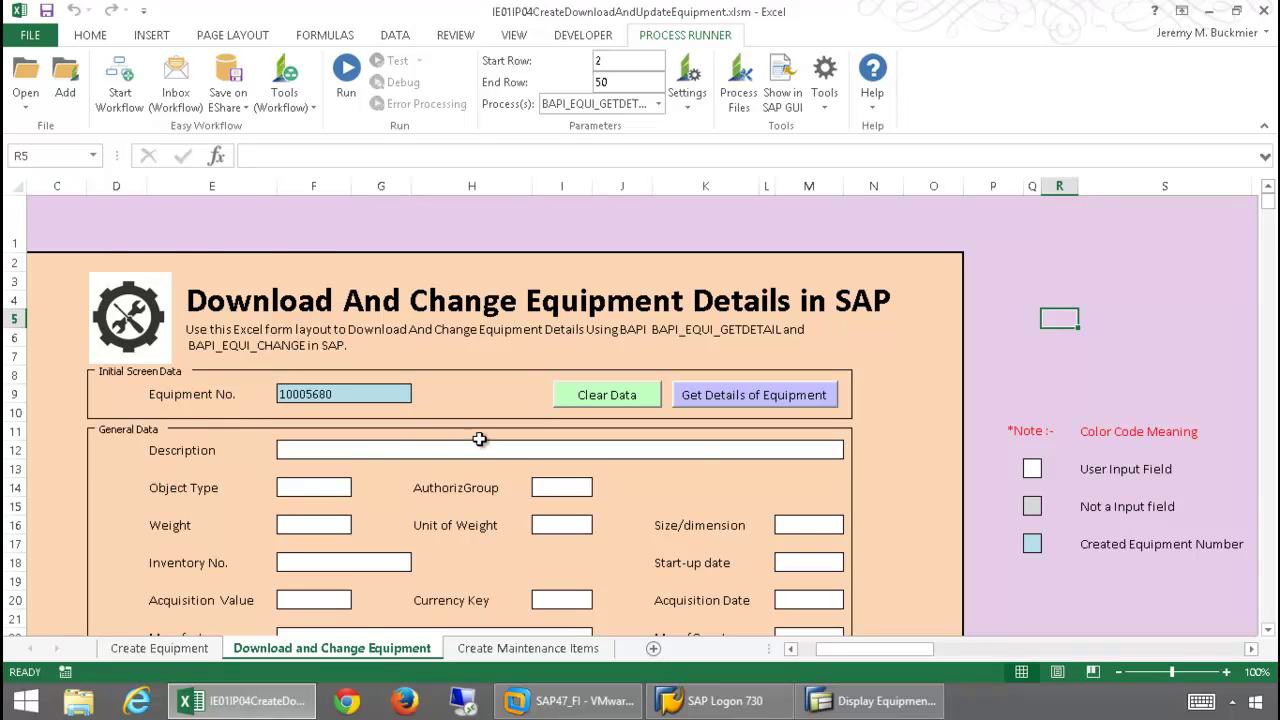
scroll(483, 439, "down", 1)
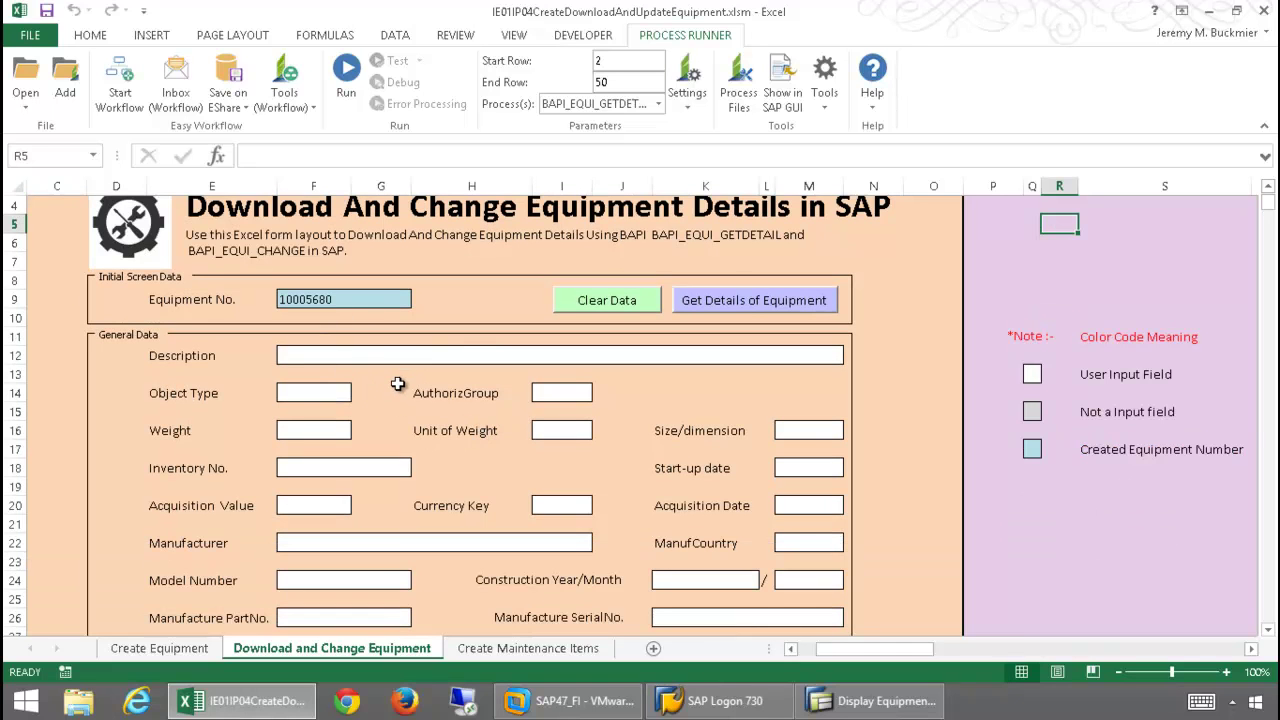
- Fill the change form with equipment 10005680's SAP details via BAPI_EQUI_GETDETAIL and review the fields
left_click(743, 302)
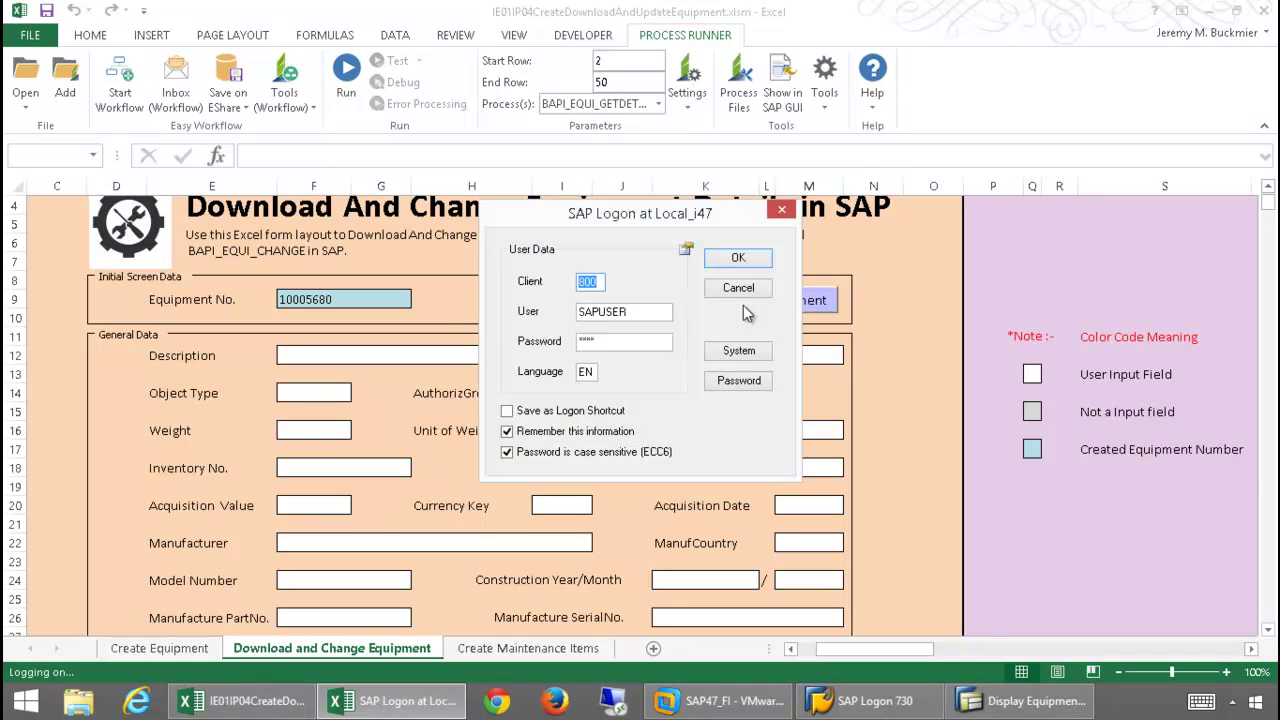
left_click(735, 259)
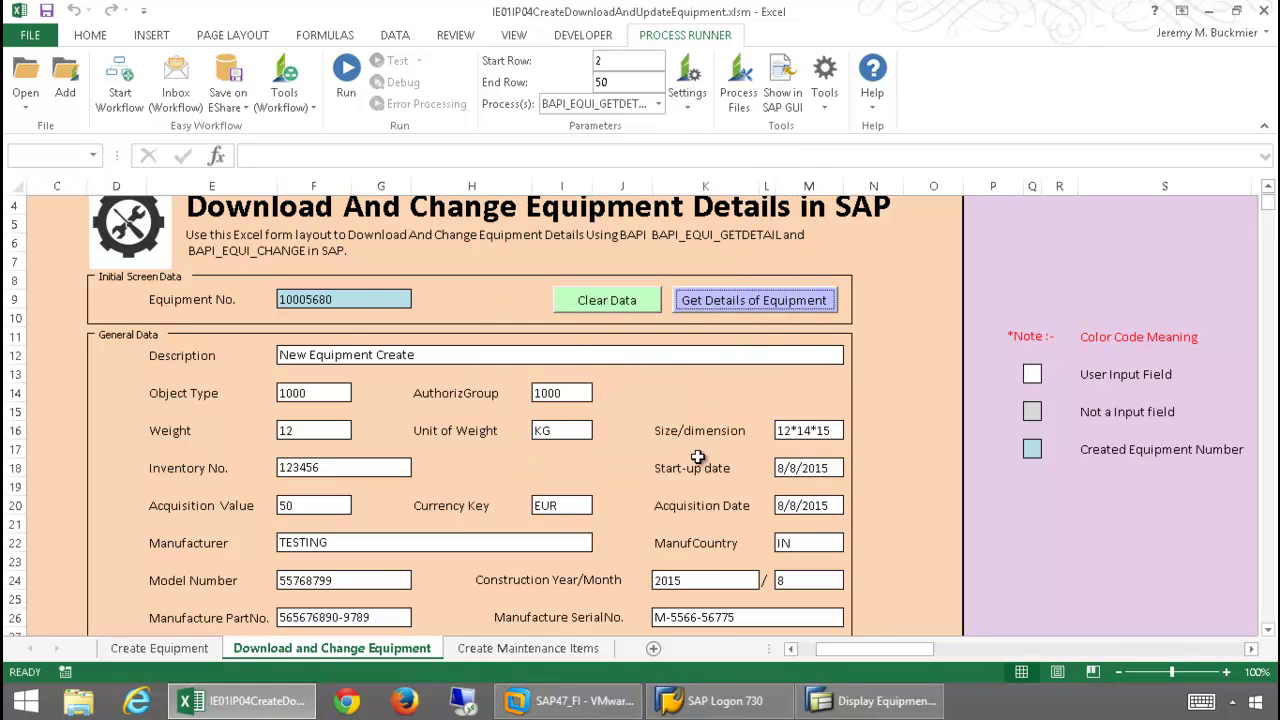
scroll(697, 447, "down", 2)
scroll(697, 447, "down", 8)
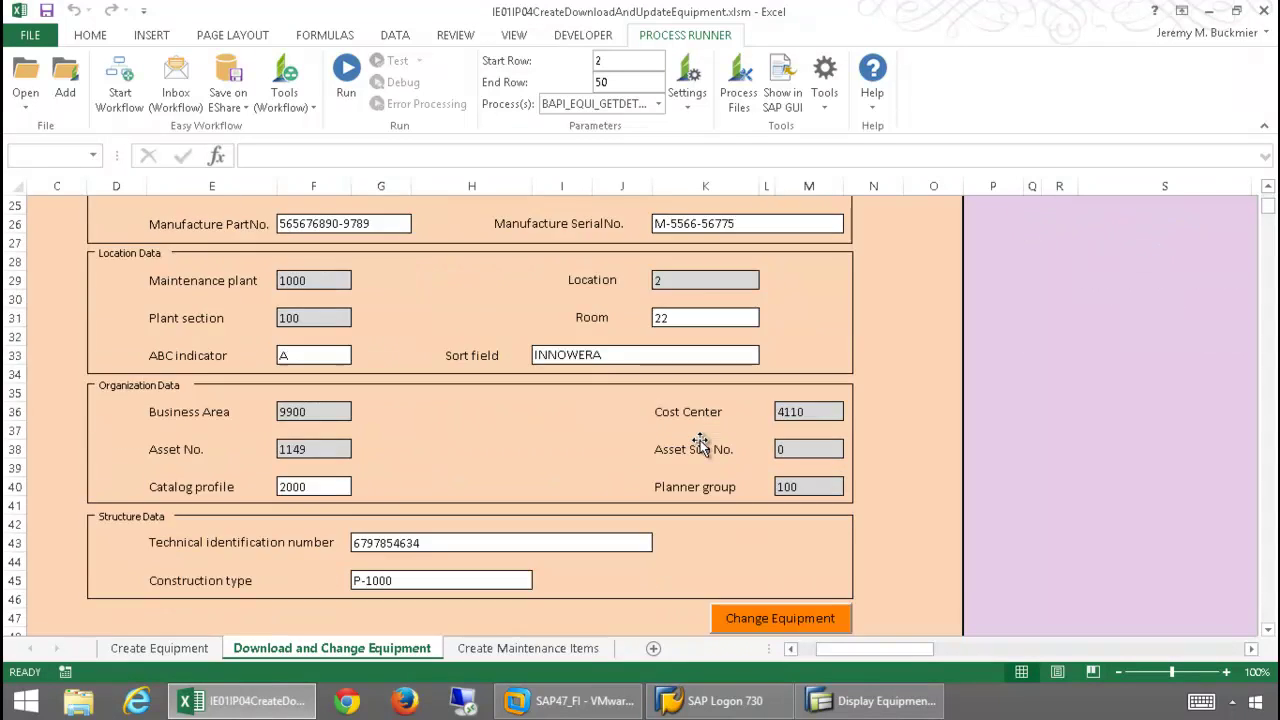
scroll(699, 438, "down", 1)
scroll(699, 438, "up", 8)
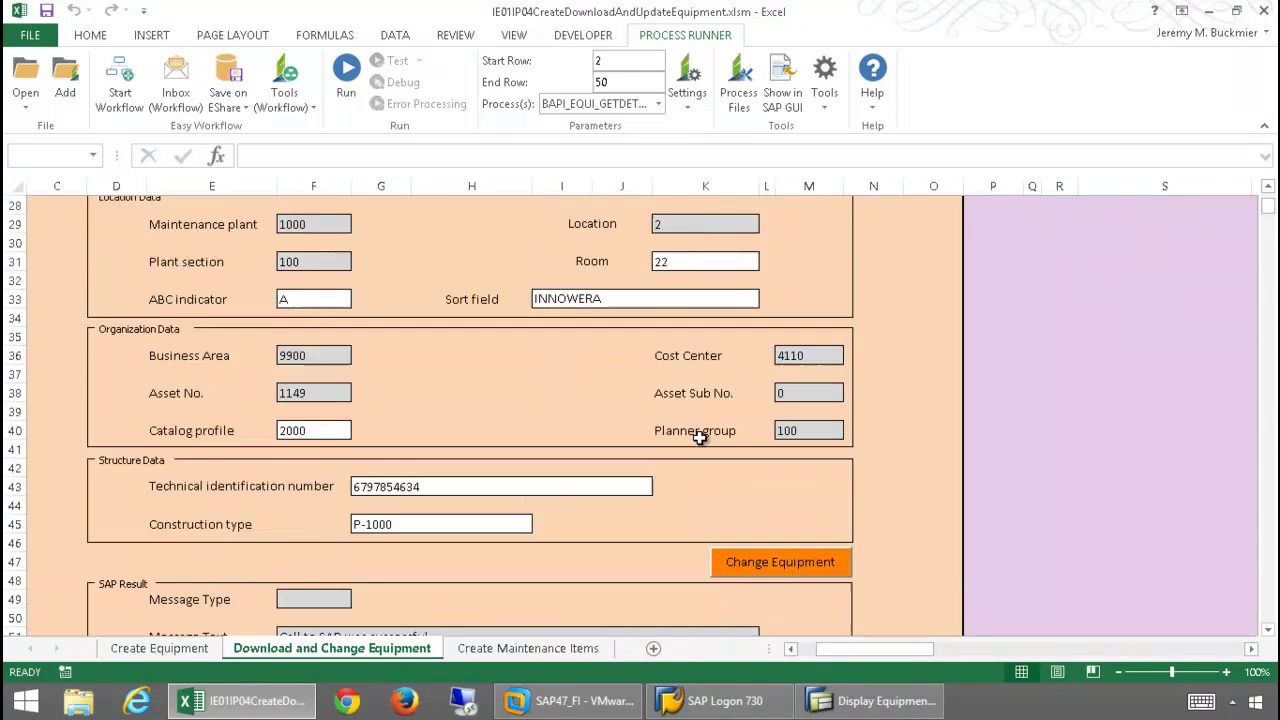
scroll(699, 438, "up", 3)
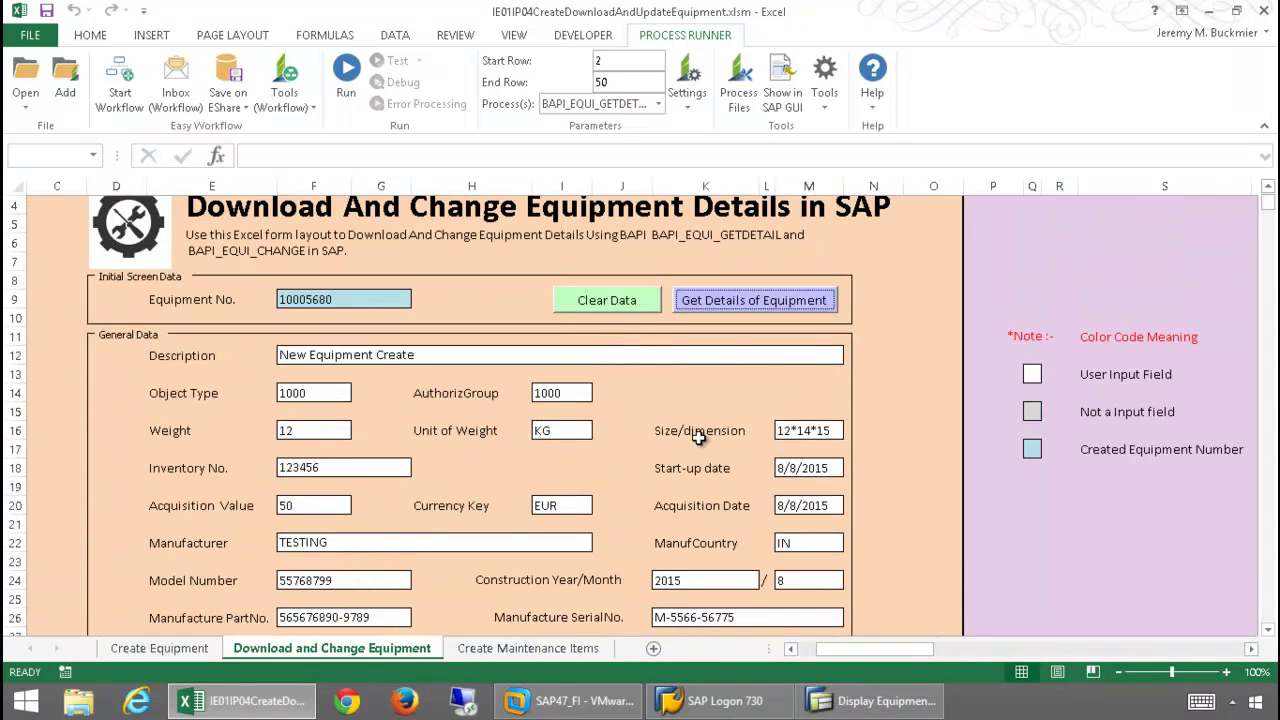
scroll(699, 438, "up", 2)
scroll(690, 443, "down", 1)
- Set Weight to 14 and Description to 'New Description Updated.' in the change form
left_click(323, 432)
type("14")
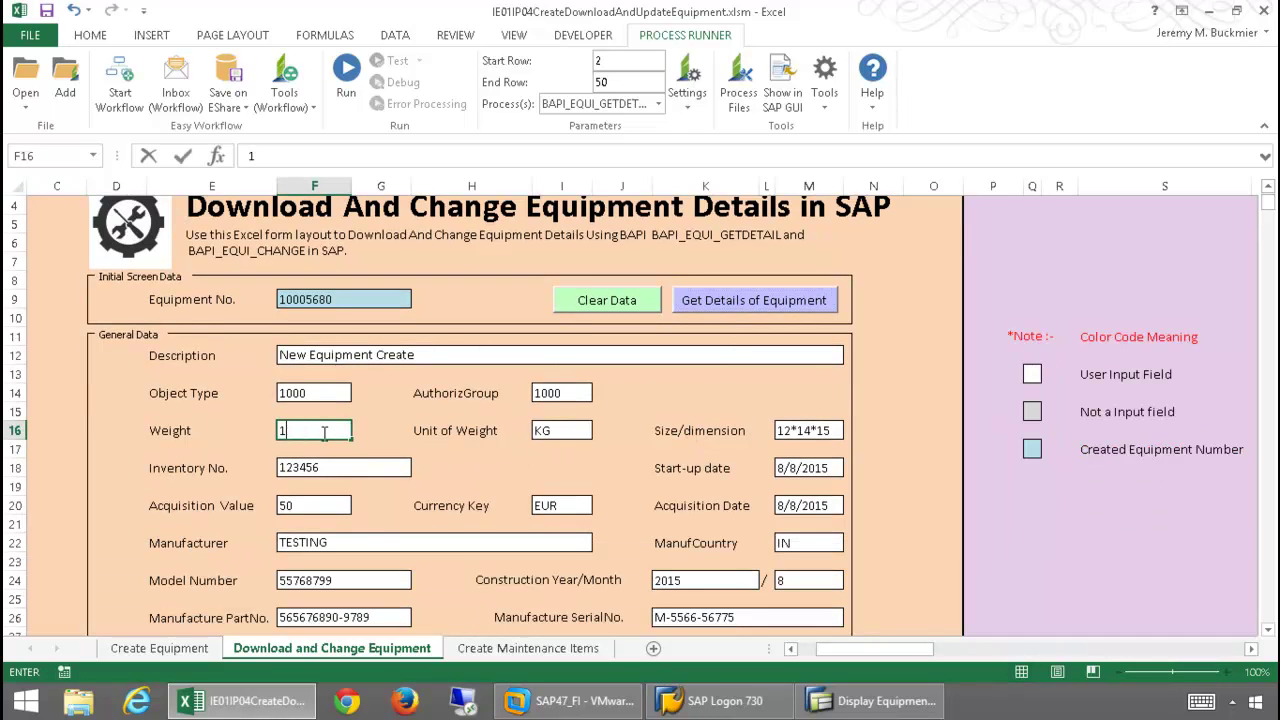
left_click(418, 354)
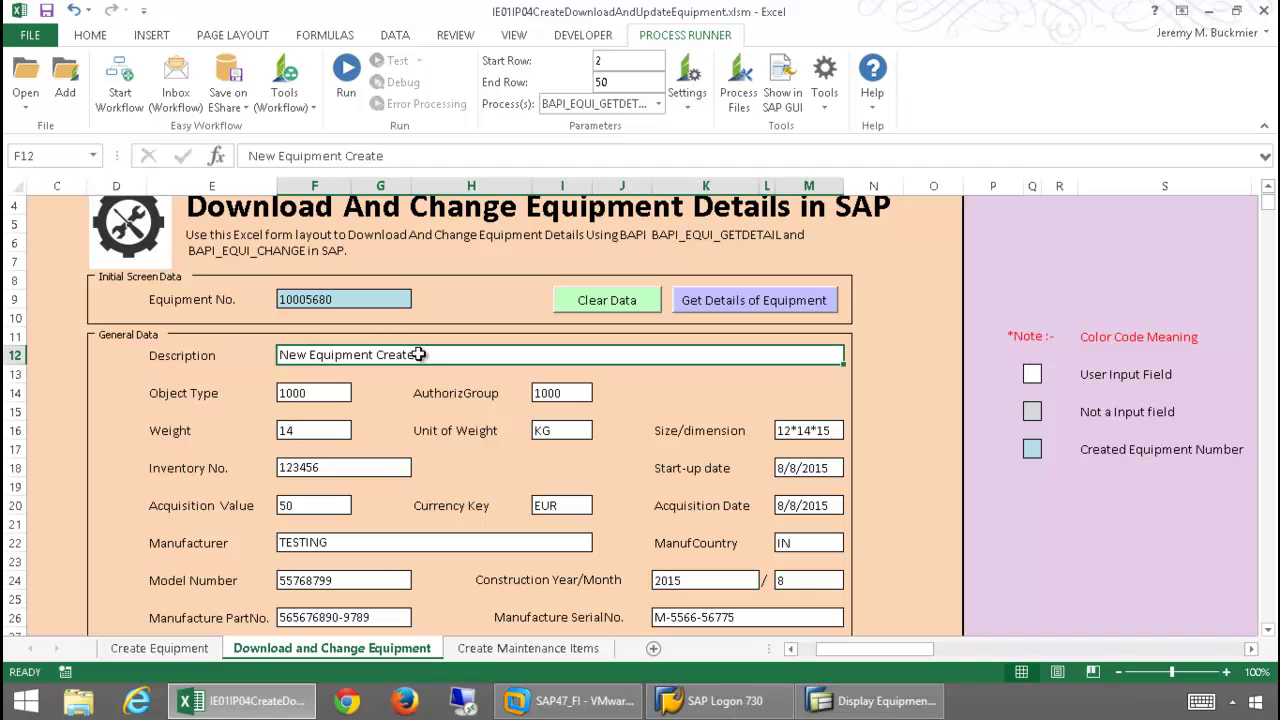
type("New ")
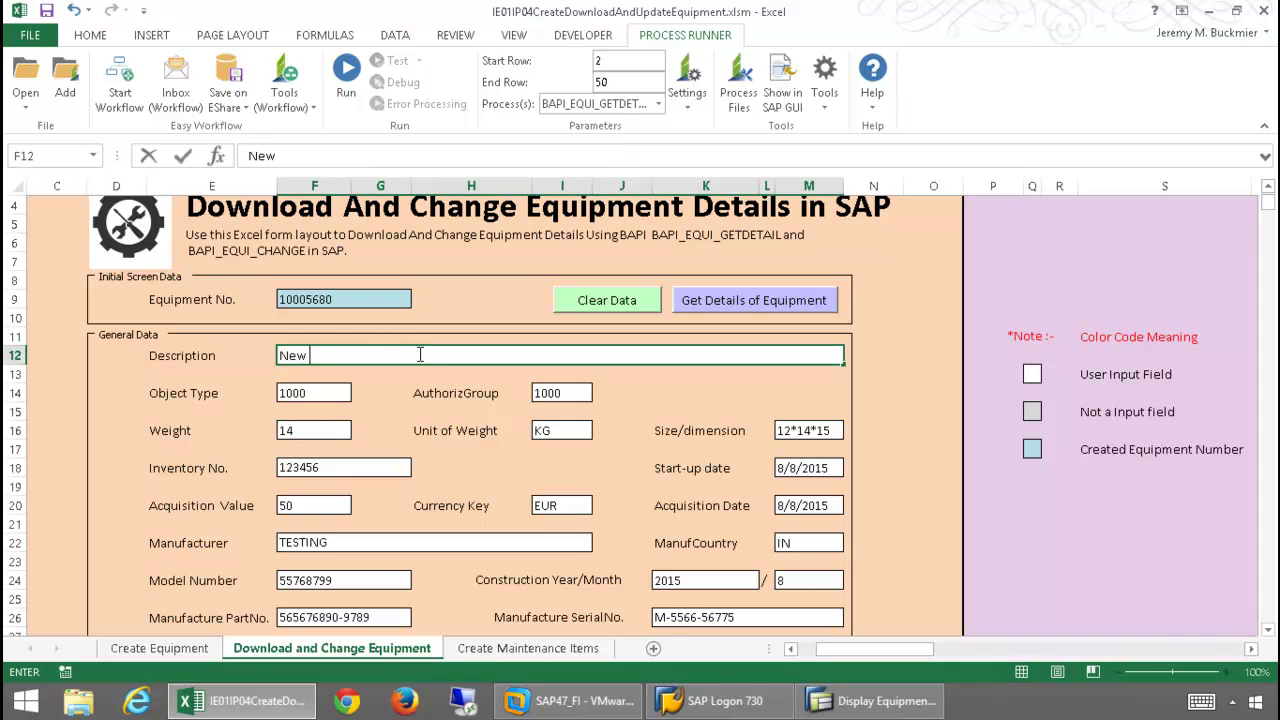
type("Descriptio")
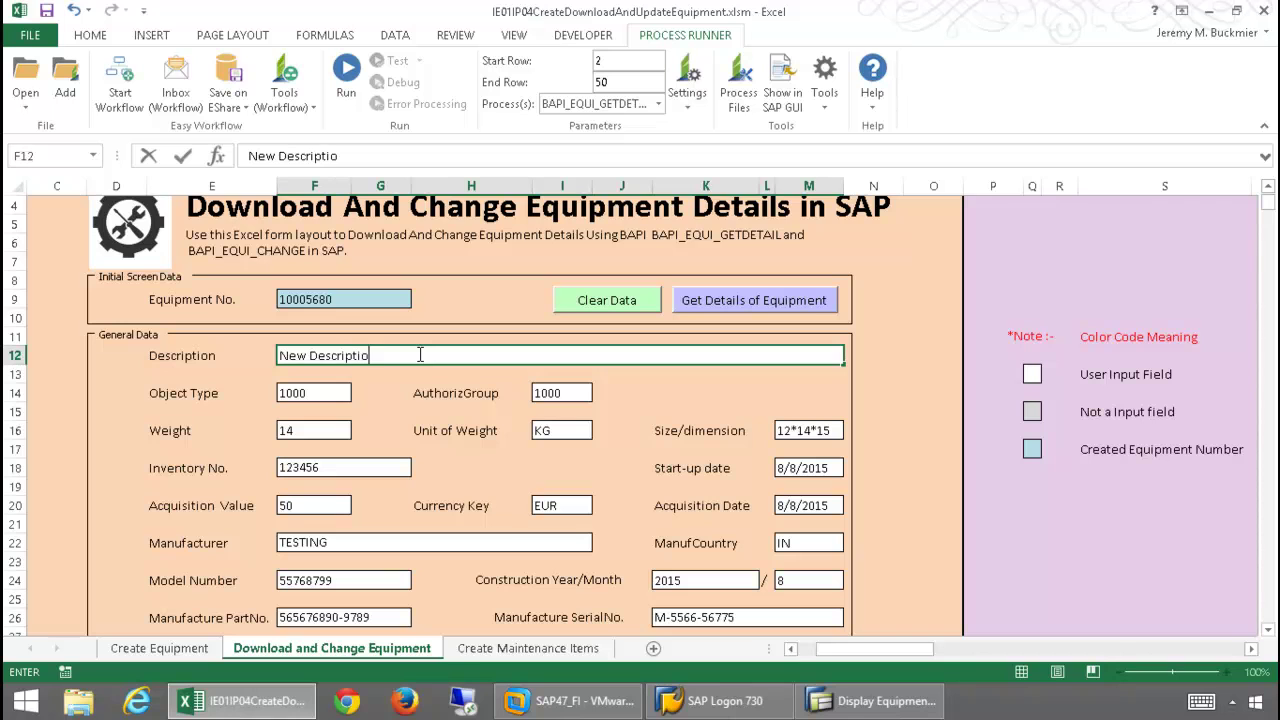
type("n Updated")
key("BackSpace")
key("BackSpace")
type("ed.")
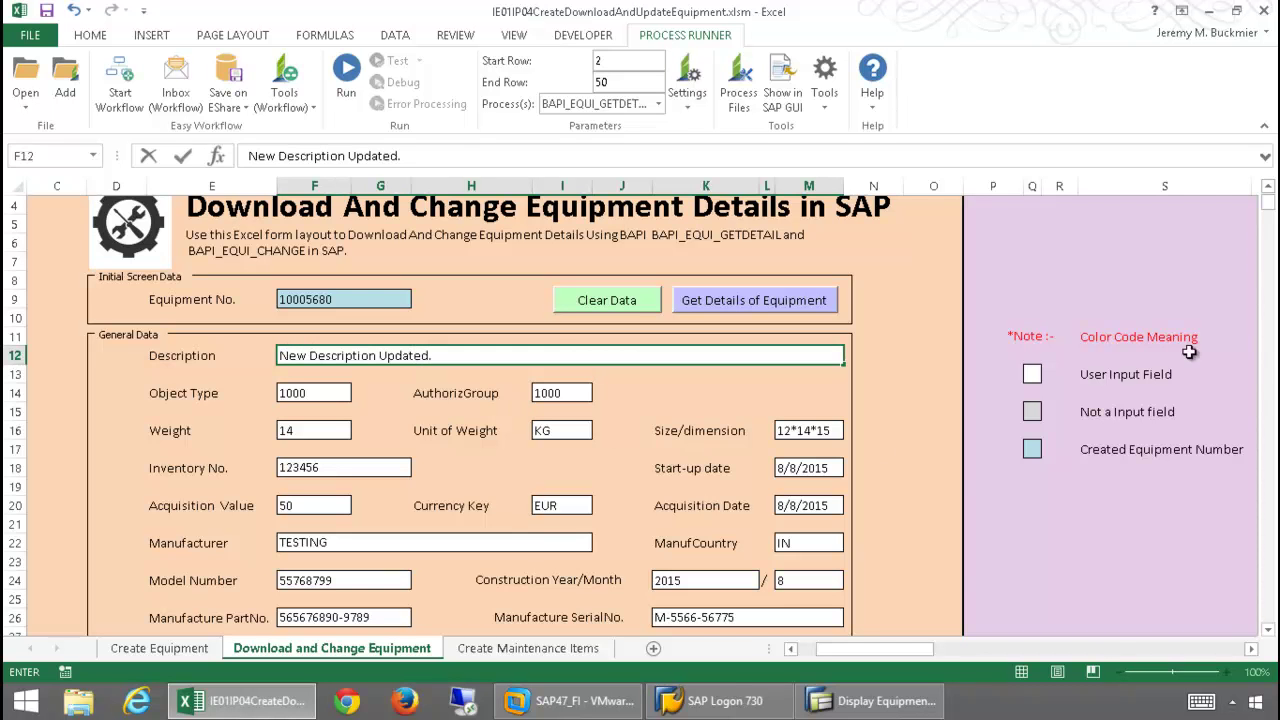
scroll(958, 402, "down", 10)
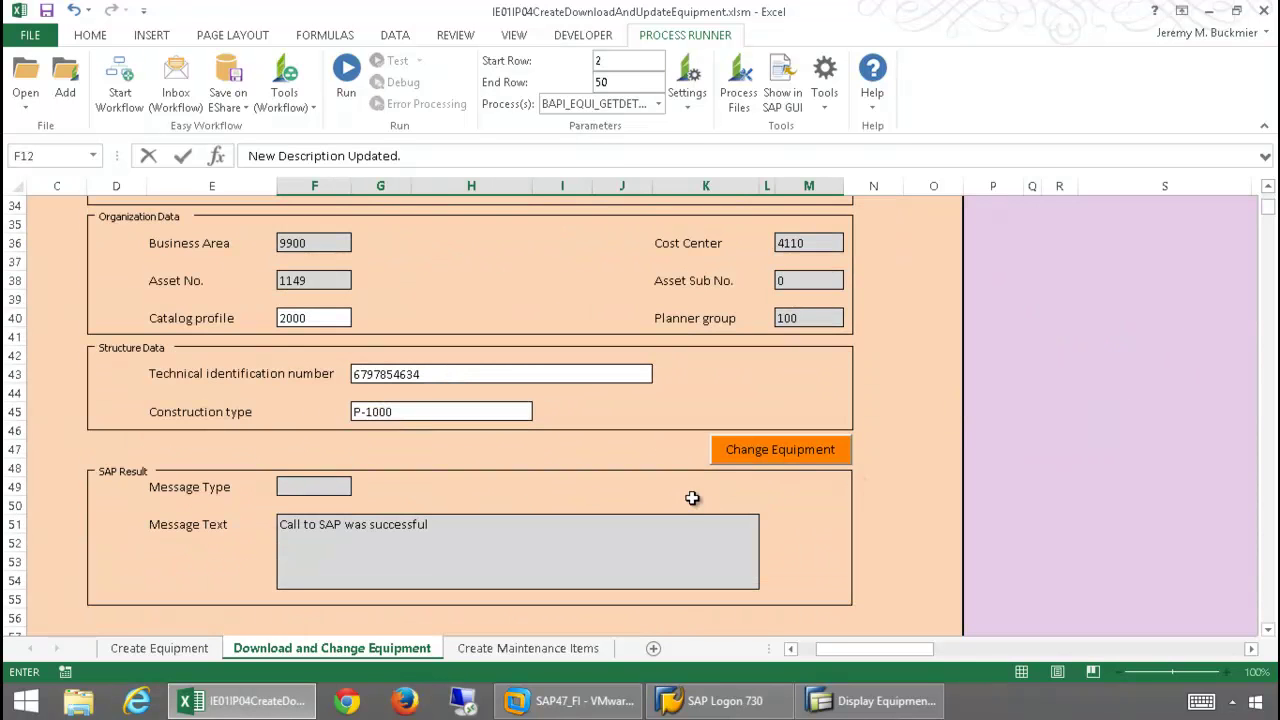
- Save the workbook and send the new weight and description to SAP via BAPI_EQUI_CHANGE
left_click(795, 455)
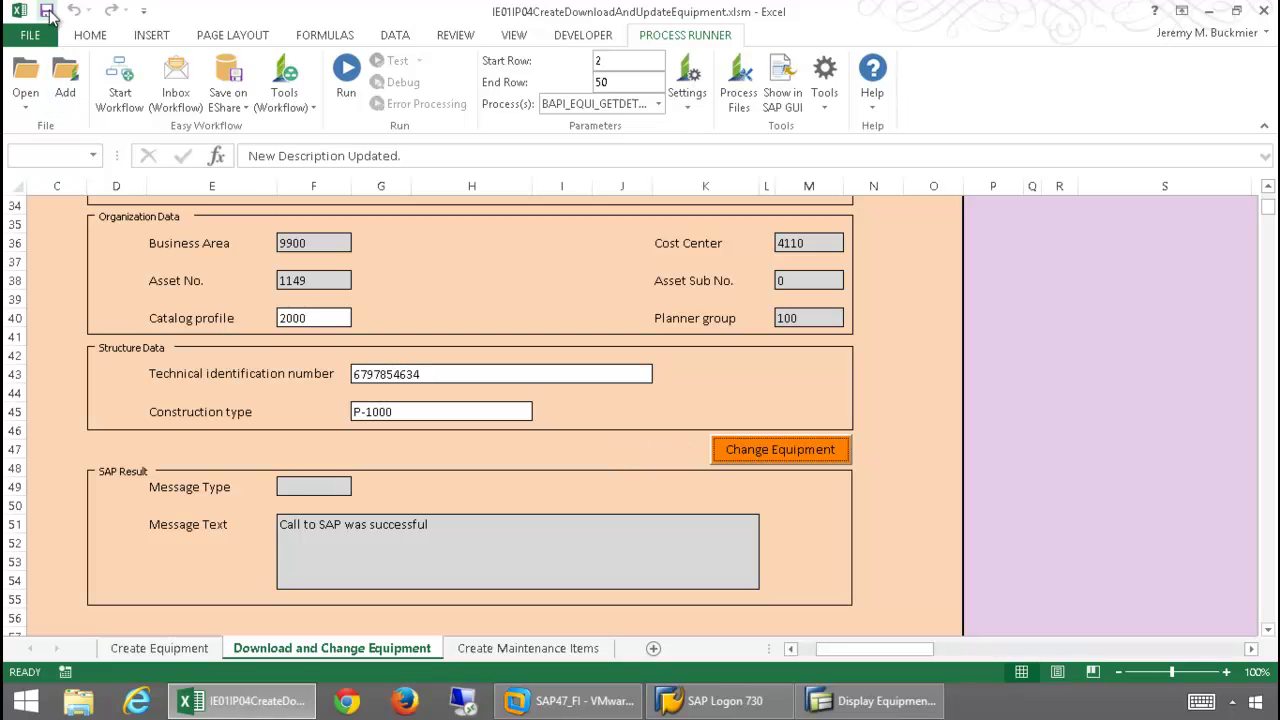
left_click(47, 12)
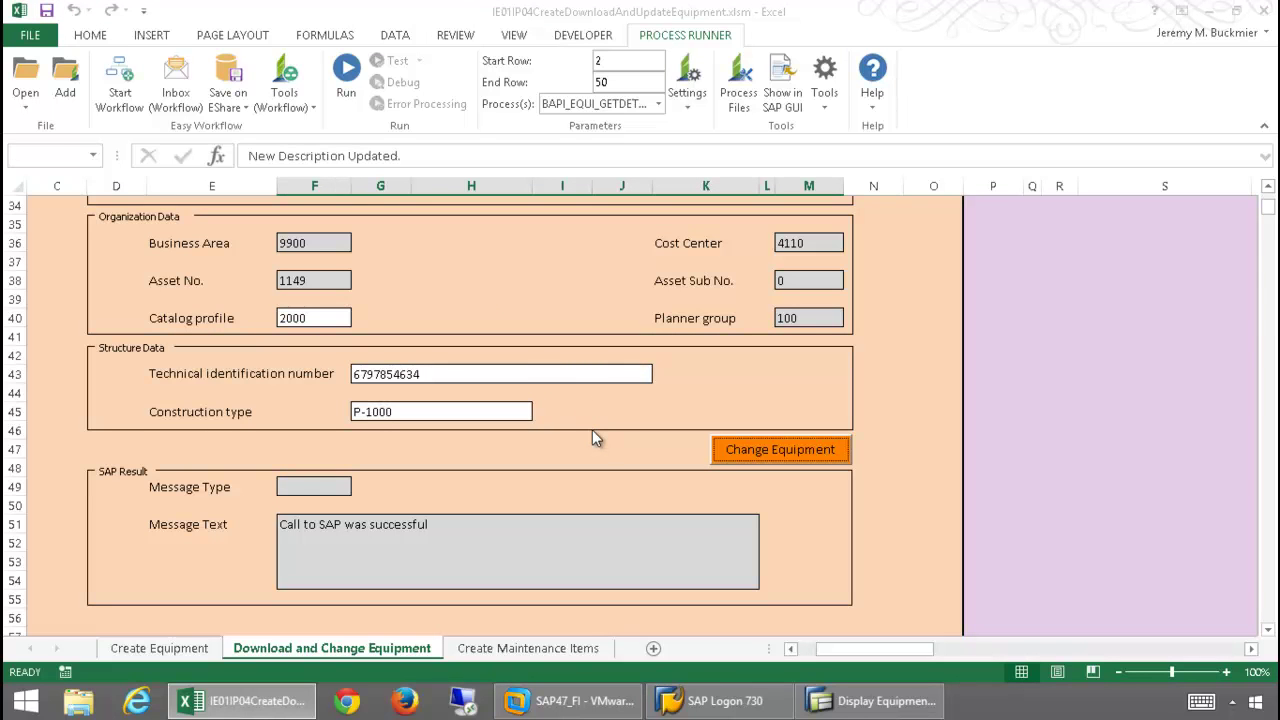
left_click(751, 450)
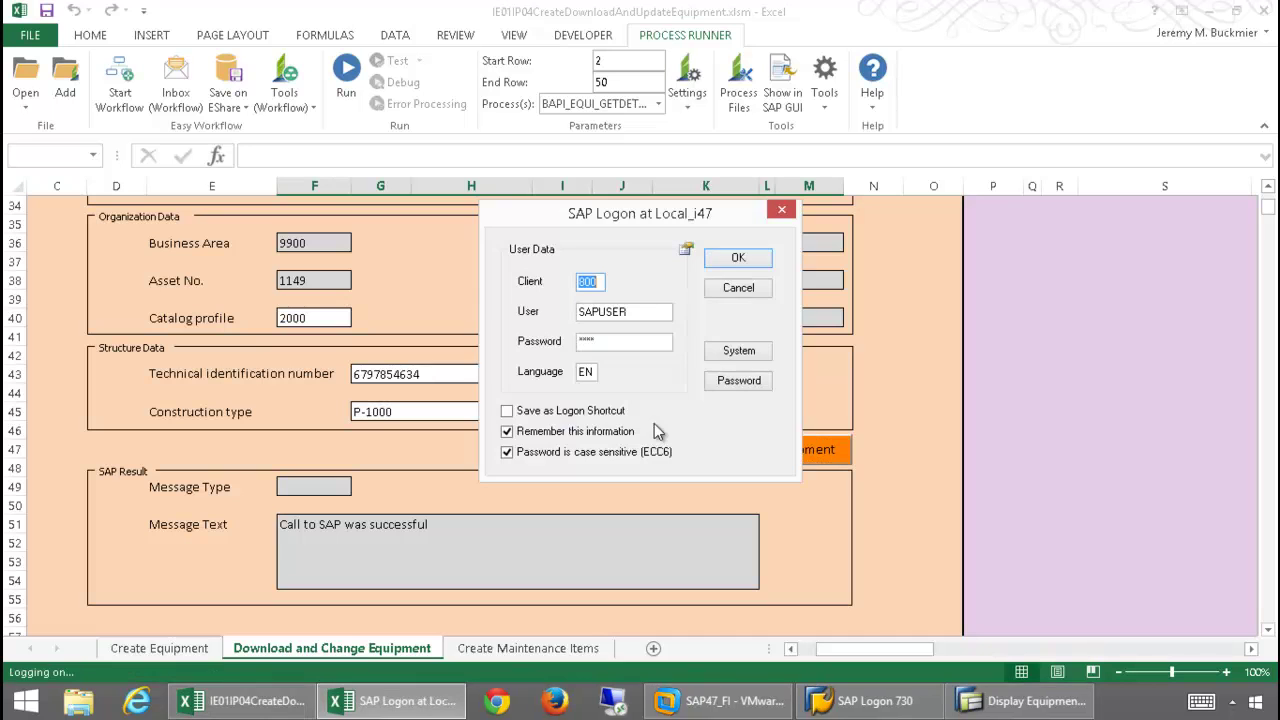
left_click(738, 258)
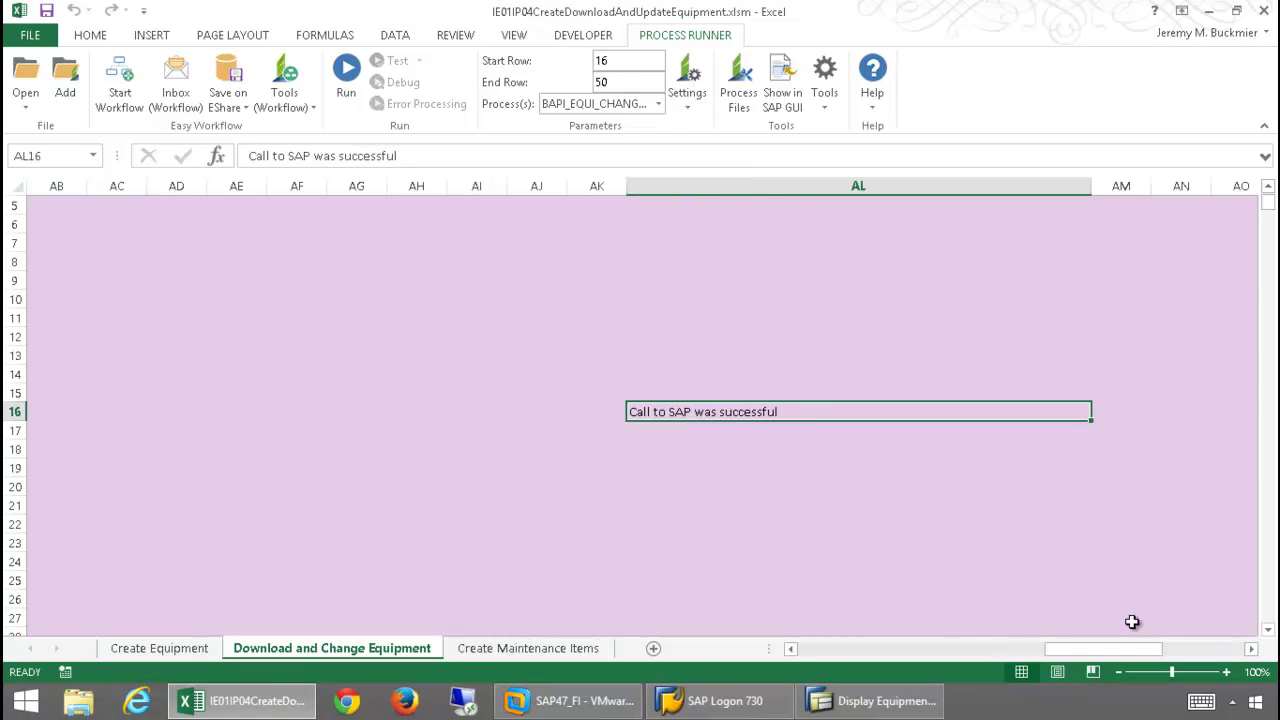
left_click_drag(1143, 650, 860, 650)
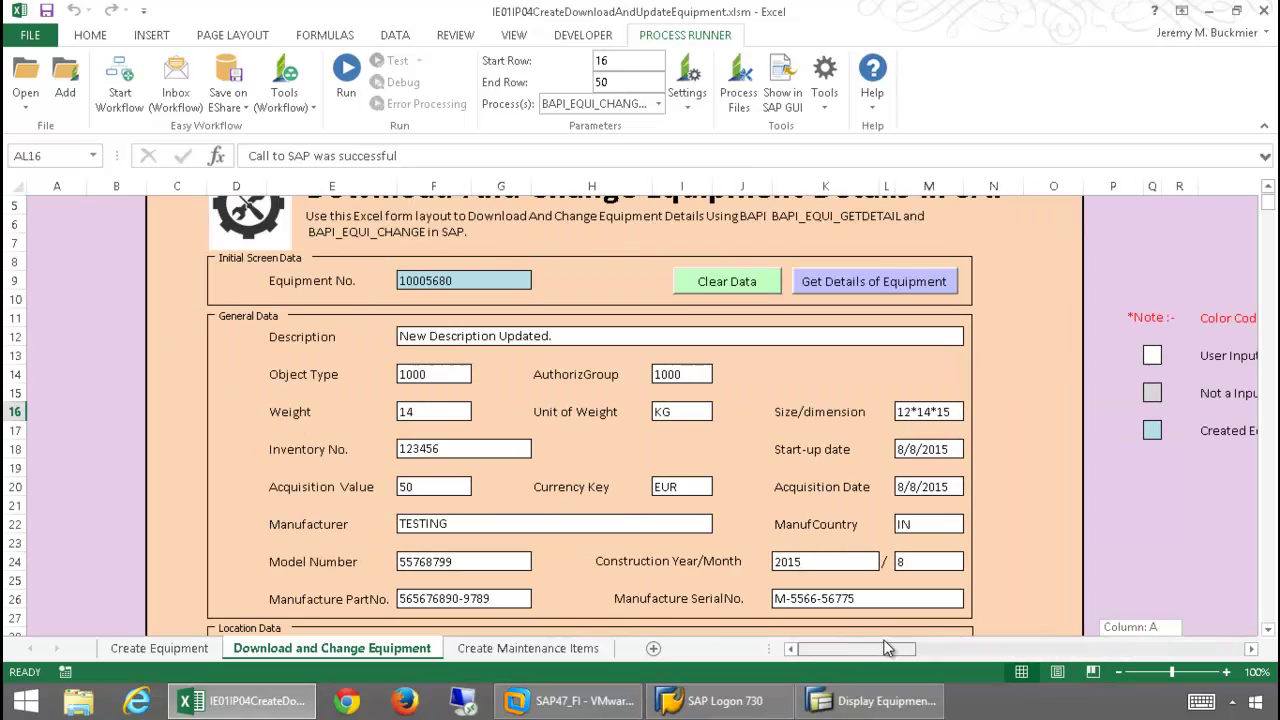
scroll(806, 472, "down", 1)
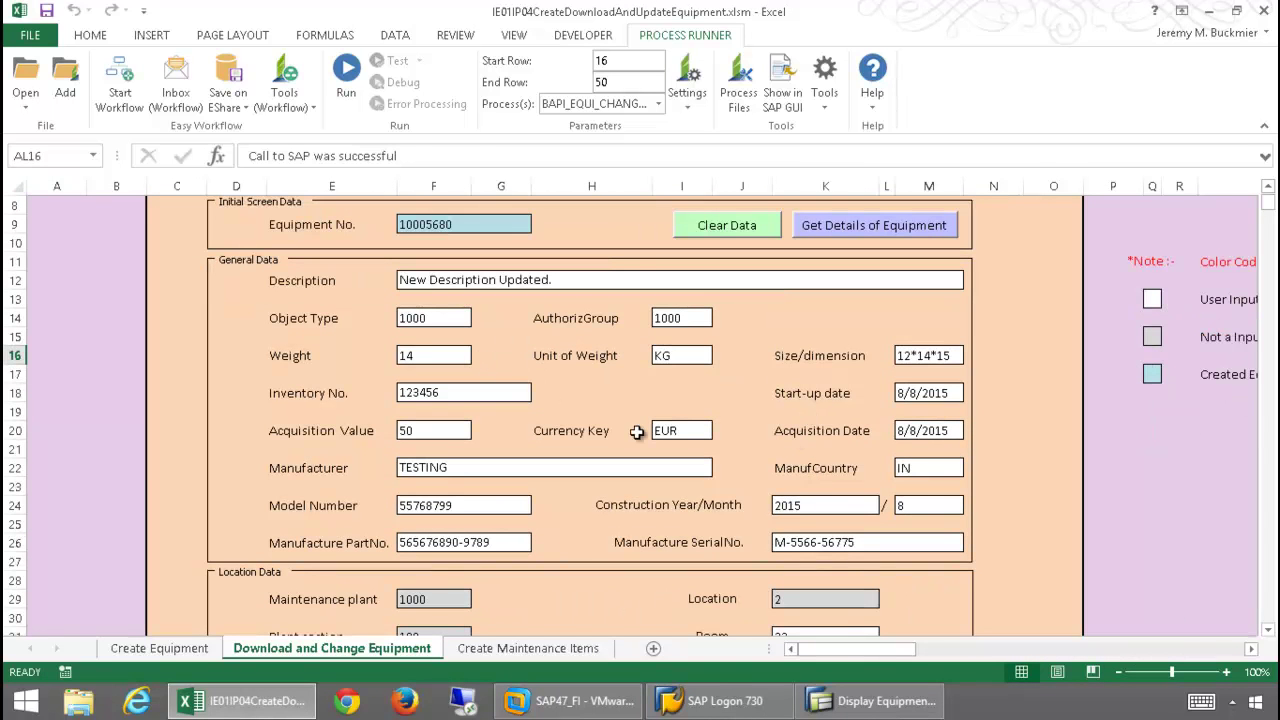
left_click(884, 704)
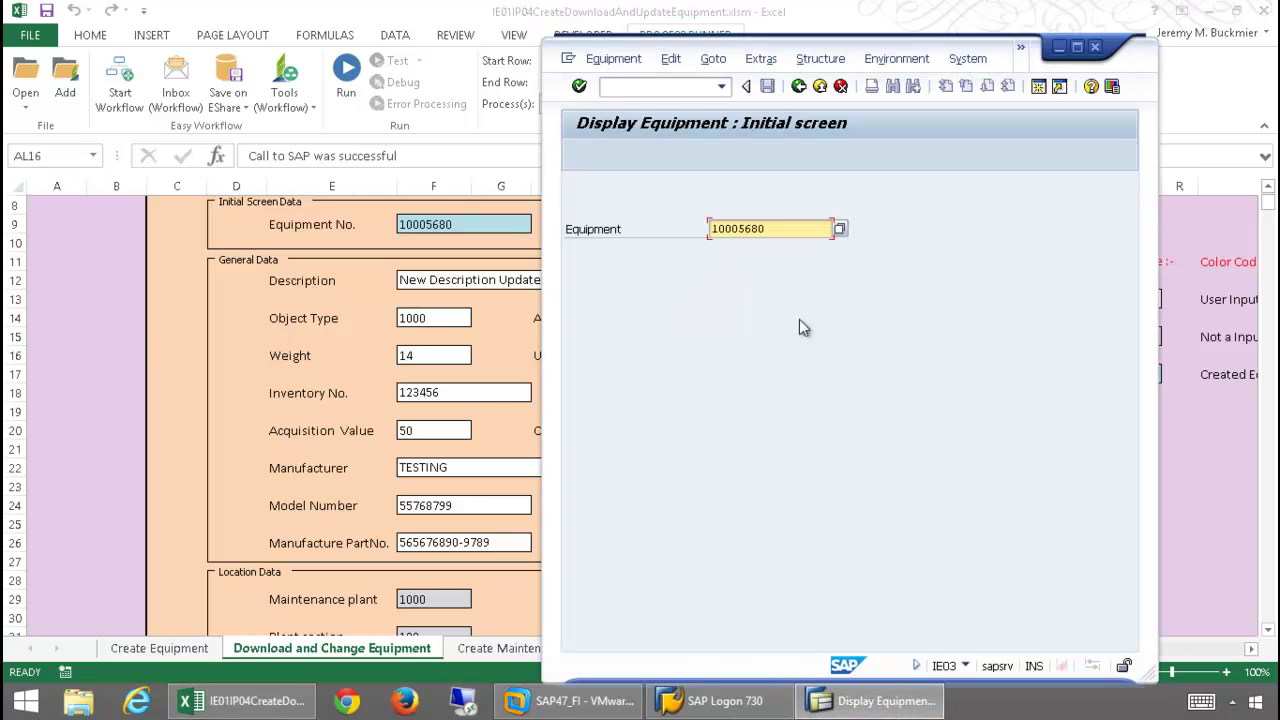
left_click(579, 86)
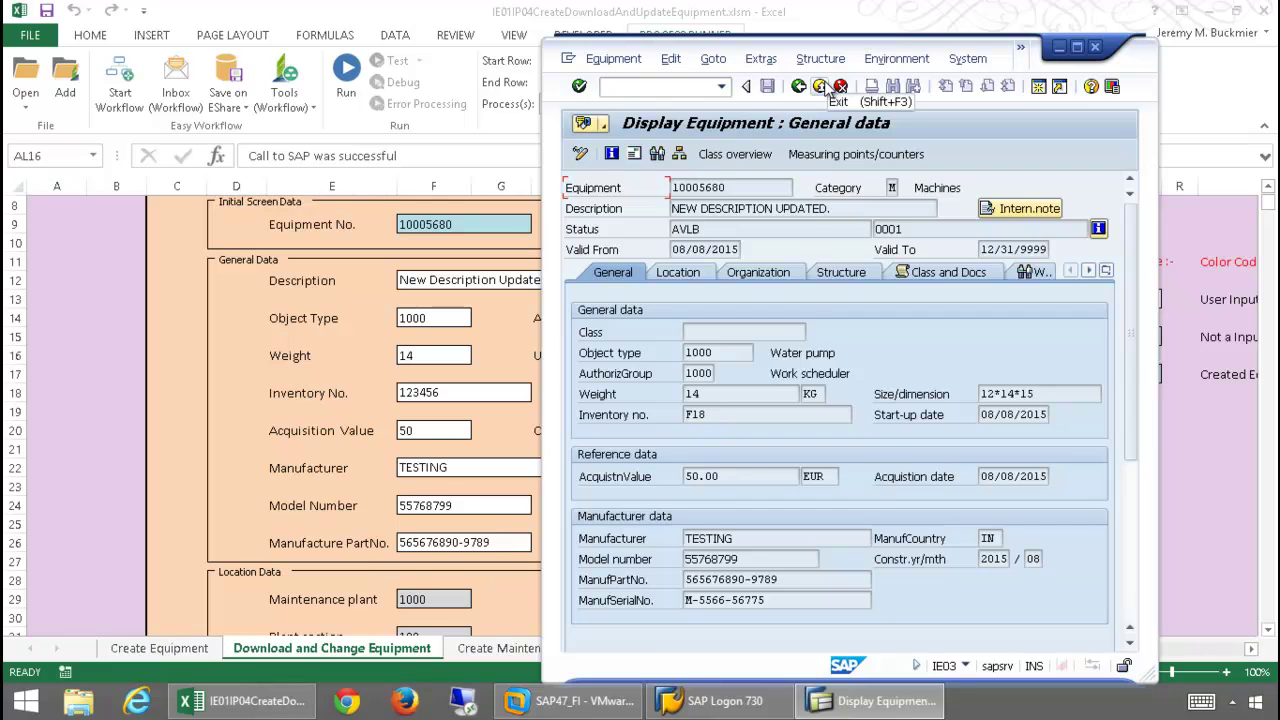
left_click(824, 87)
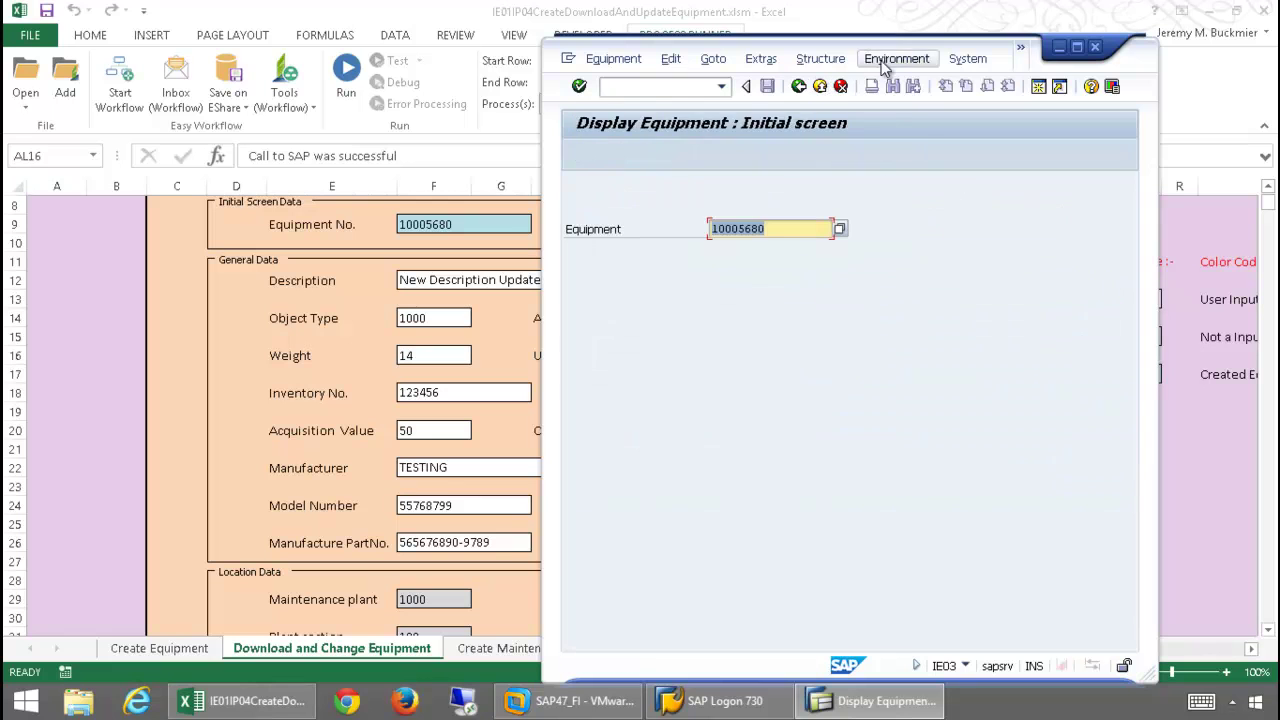
left_click(1059, 46)
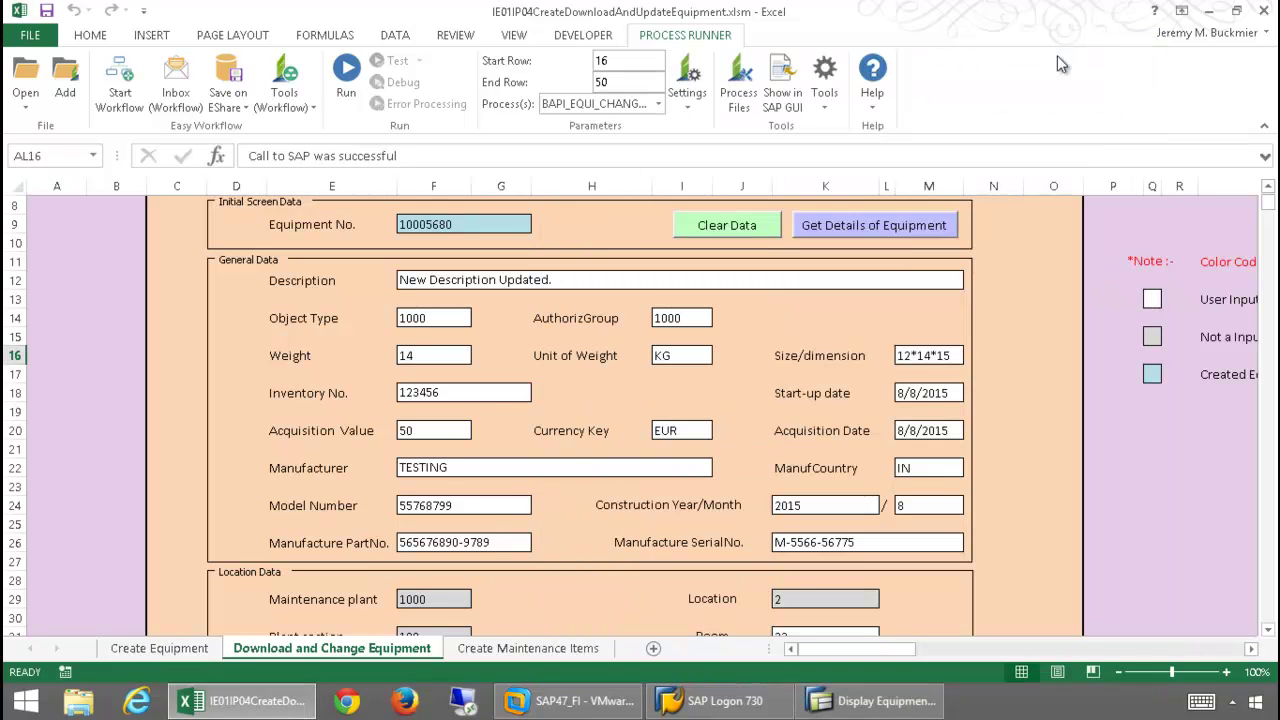
- Open the Create Maintenance Items sheet and scroll through plans such as Pump Repair and Water Pump Performance
left_click(572, 653)
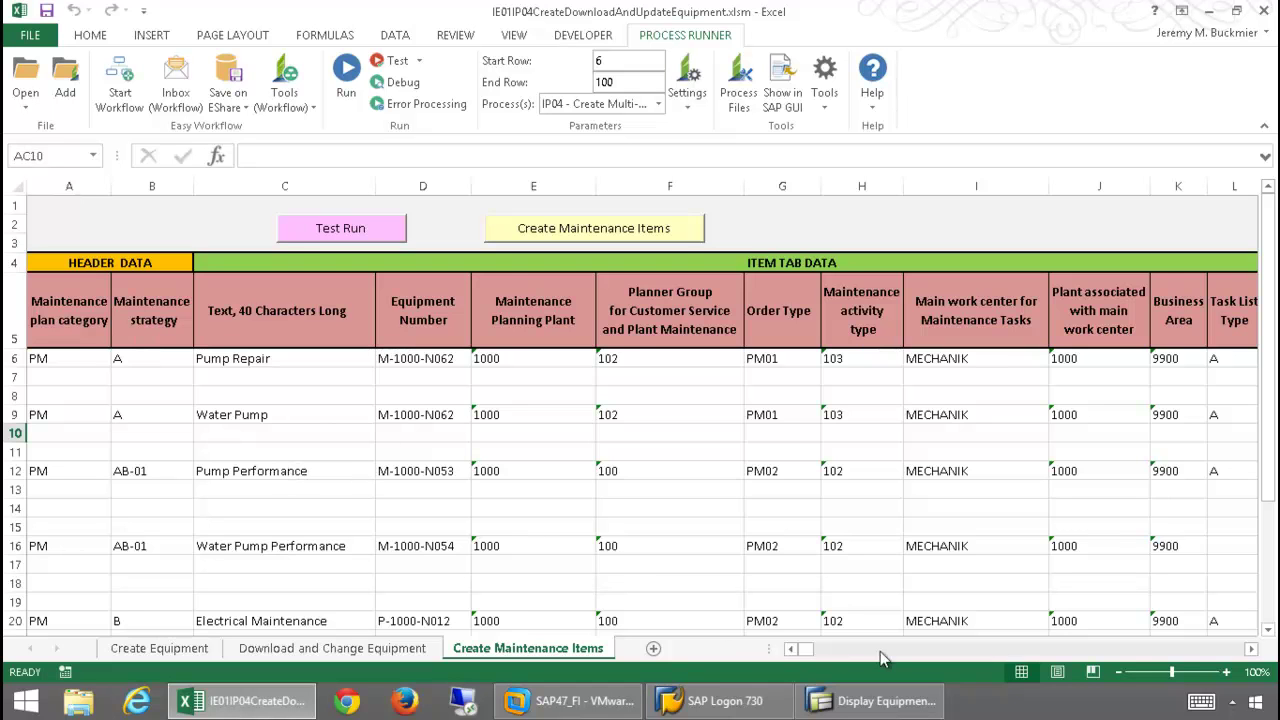
left_click(1250, 649)
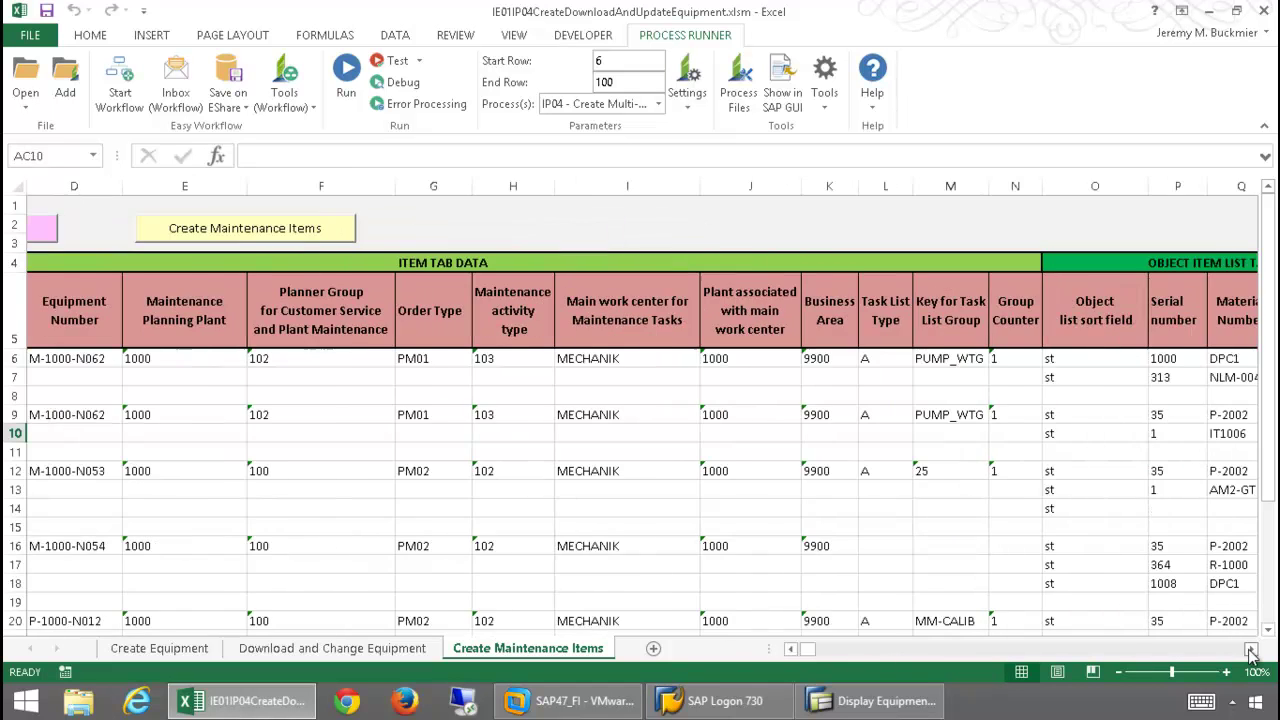
left_click(1250, 649)
left_click(1250, 649)
left_click(1250, 649)
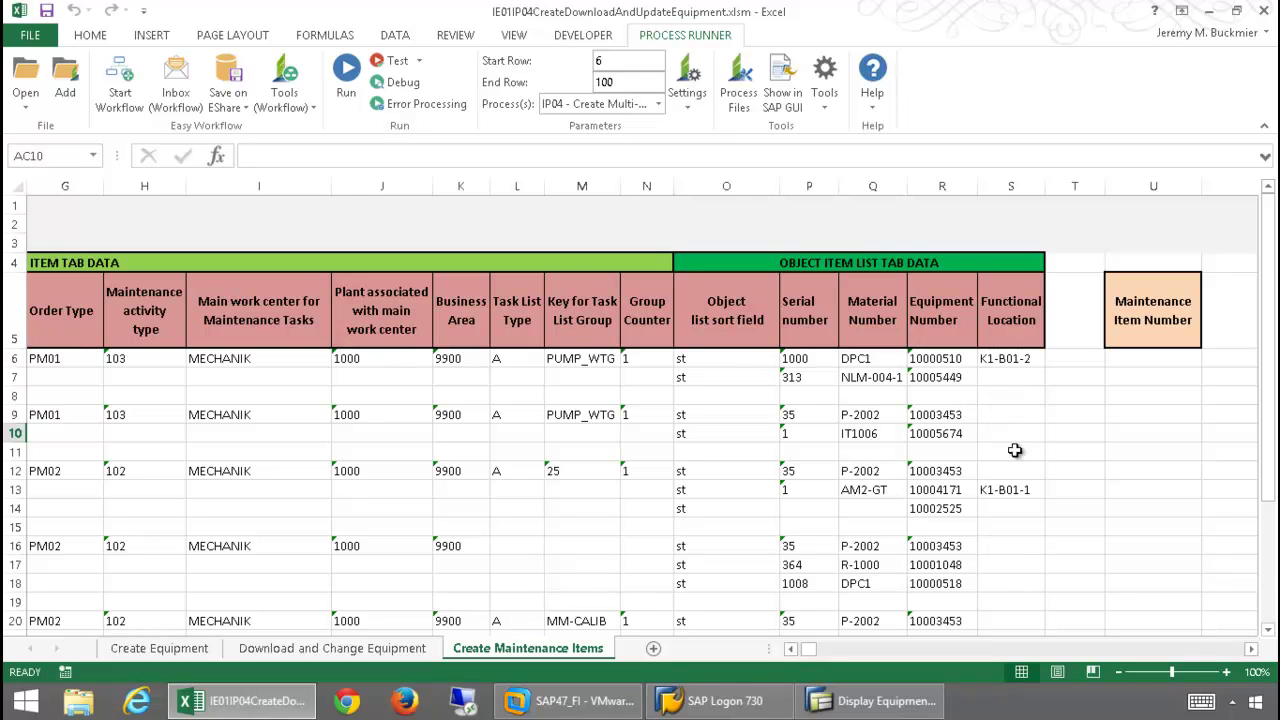
scroll(1014, 450, "down", 2)
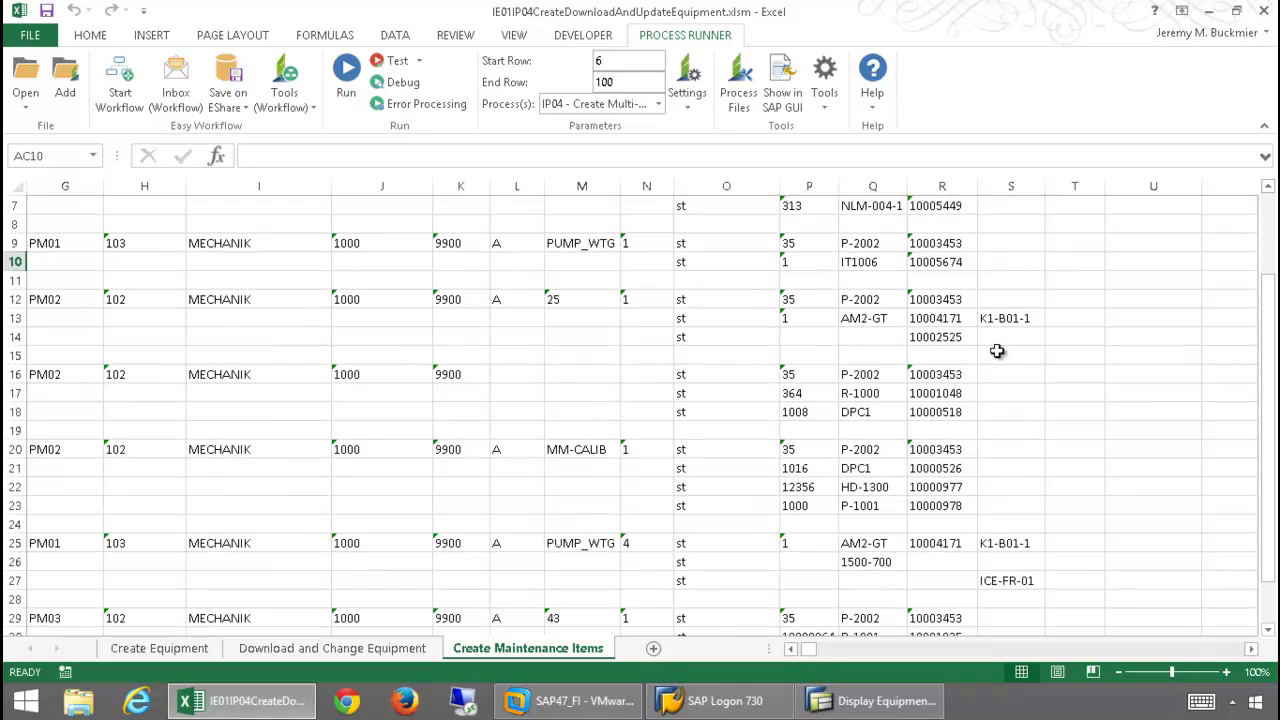
scroll(1003, 374, "down", 1)
scroll(1020, 431, "down", 1)
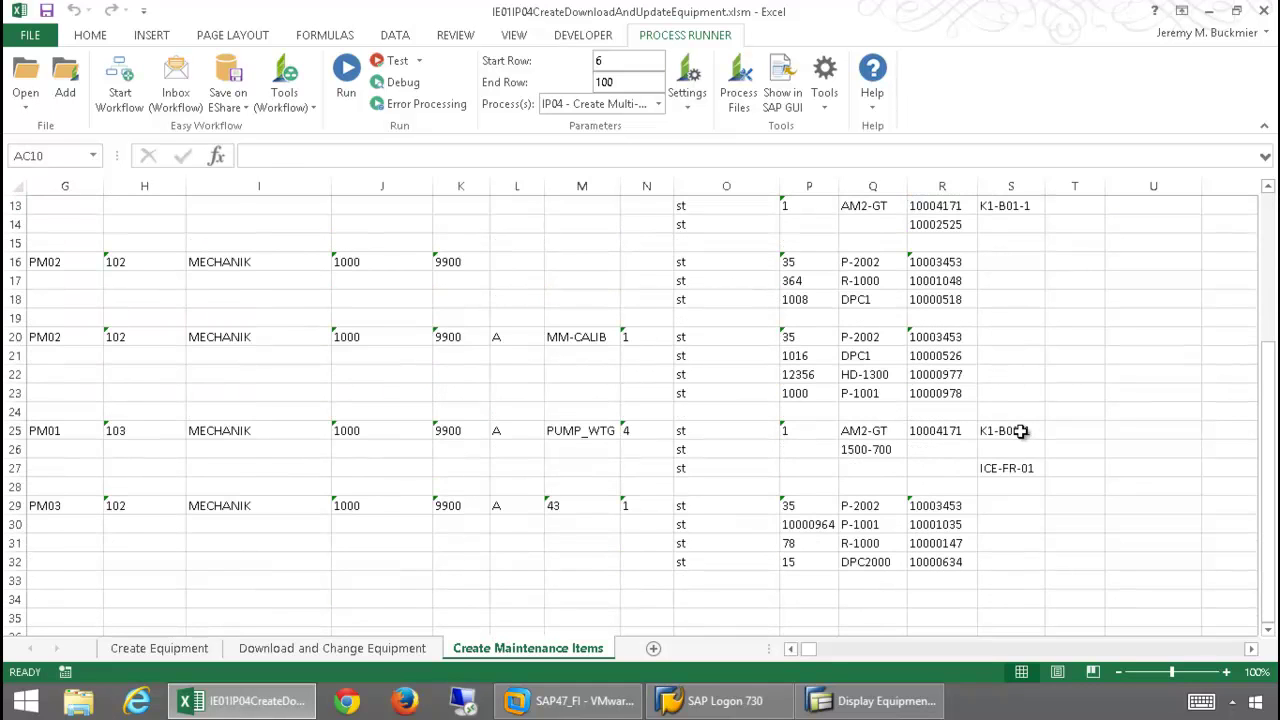
scroll(1020, 431, "up", 3)
scroll(1026, 429, "up", 1)
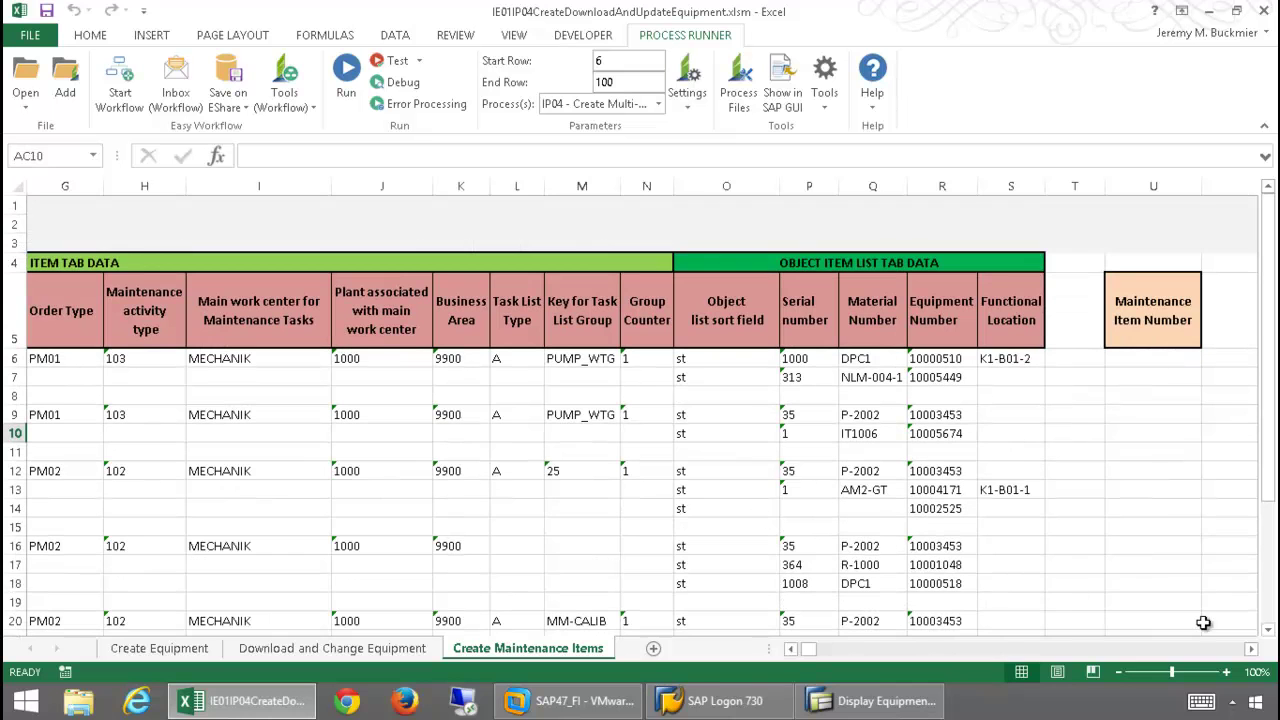
left_click_drag(805, 652, 799, 652)
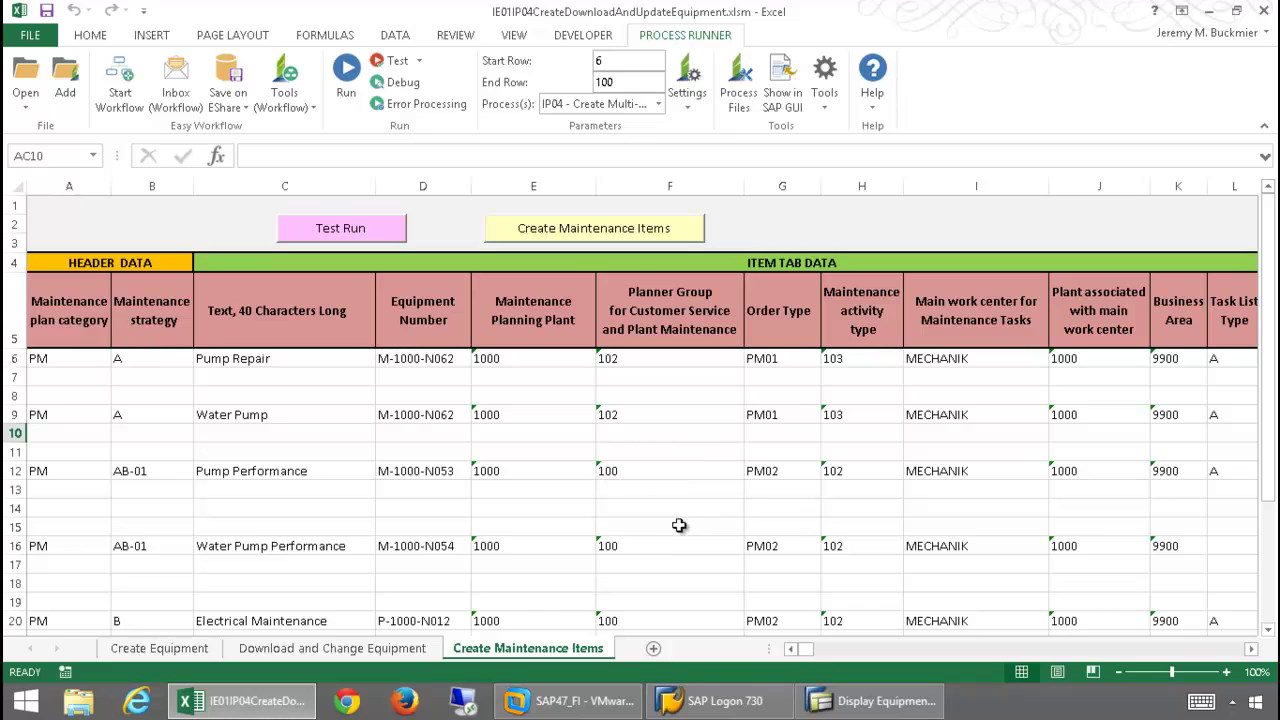
- Run IP04 from the sheet to create maintenance items 370 through 373, confirming the SAP logon
left_click(577, 231)
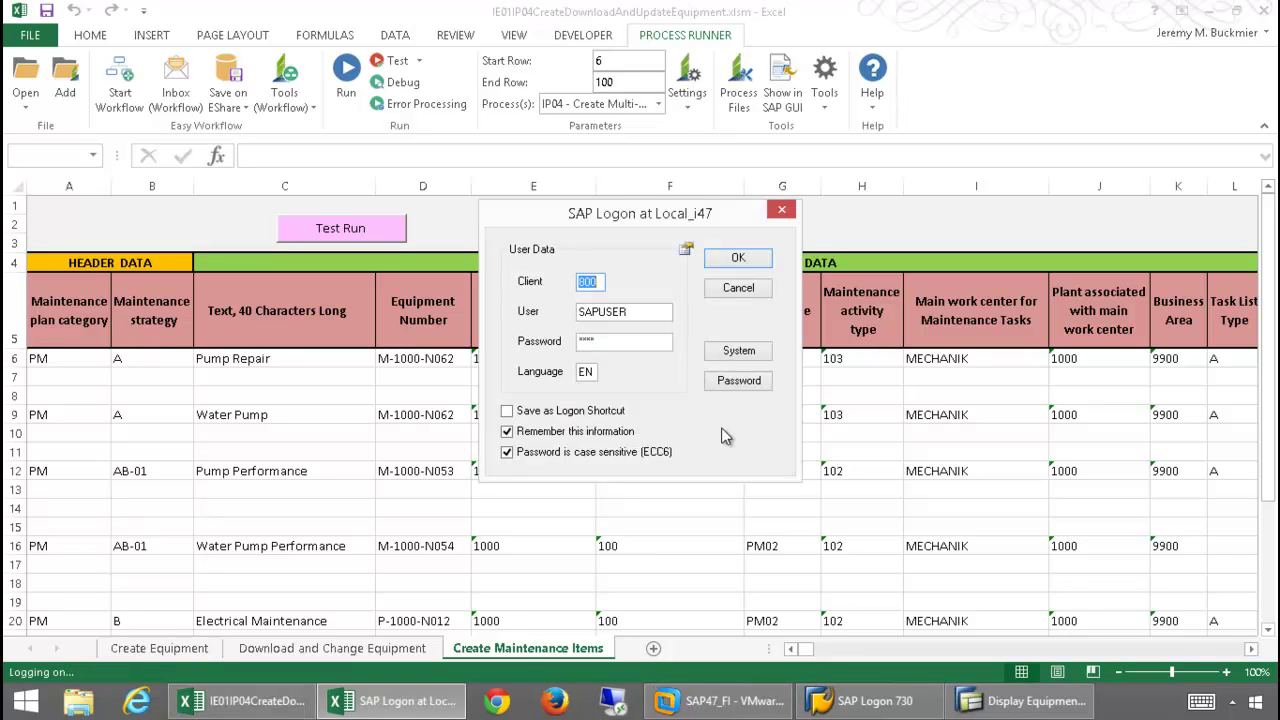
left_click(742, 259)
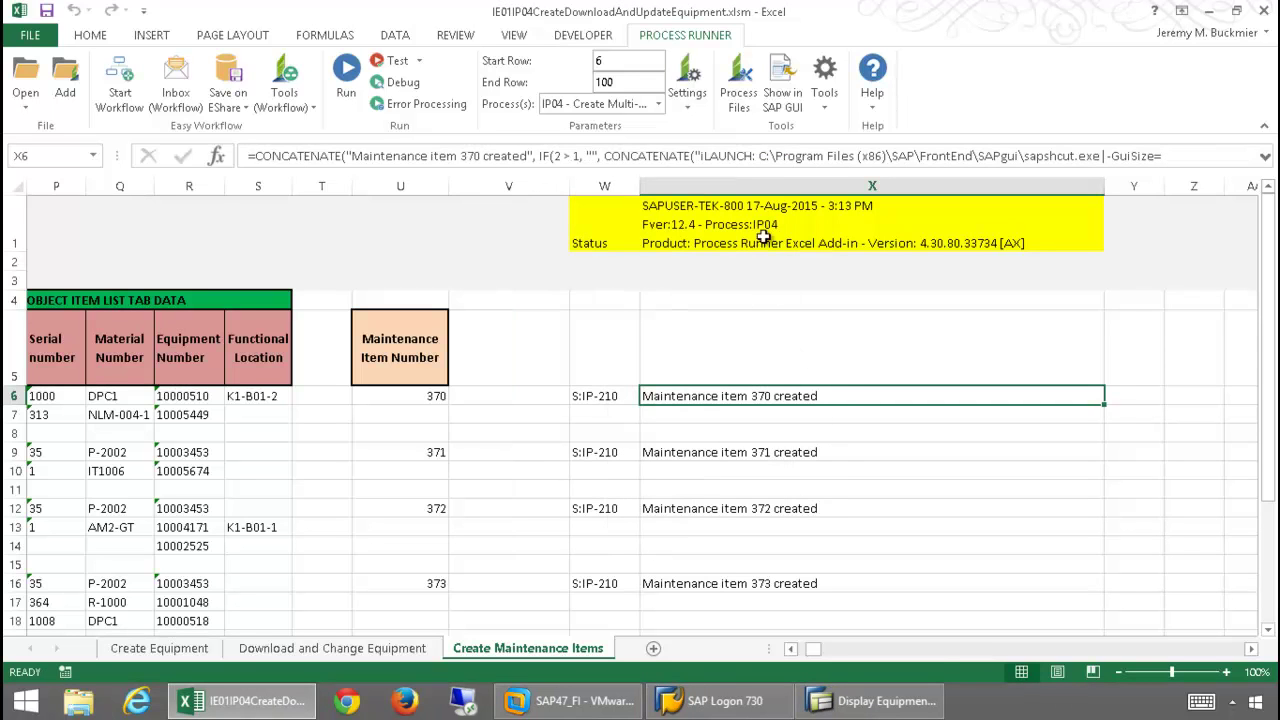
- Open maintenance item 370 in SAP GUI, logging on with the SAP user name and password
left_click(780, 110)
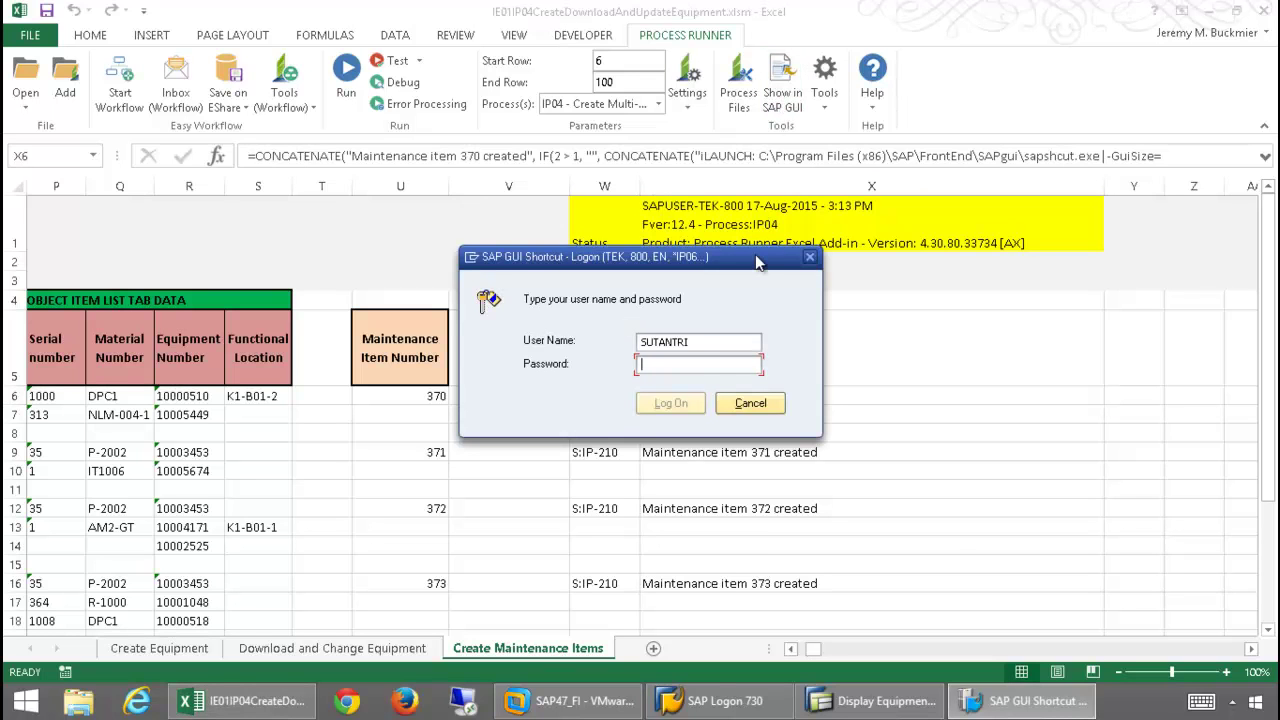
left_click(703, 341)
key("BackSpace")
key("BackSpace")
key("BackSpace")
key("BackSpace")
key("BackSpace")
key("BackSpace")
key("BackSpace")
key("BackSpace")
type("S")
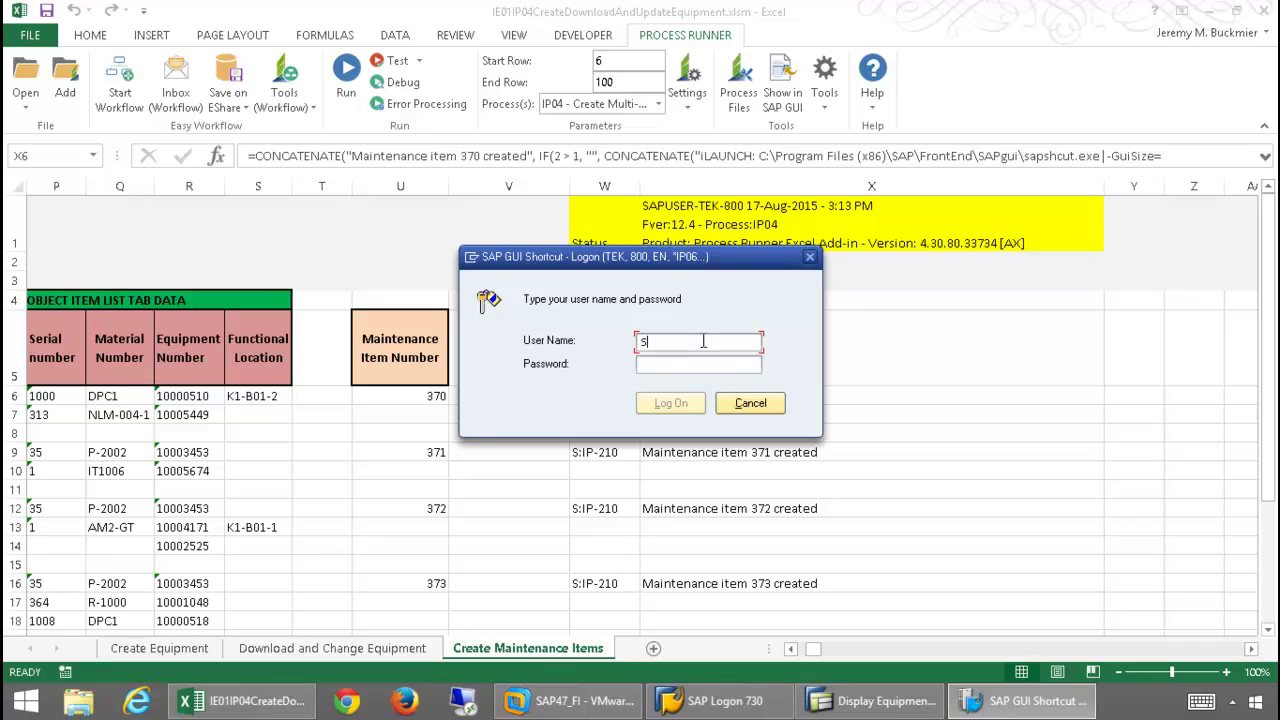
type("APUSER")
left_click(660, 362)
type("****")
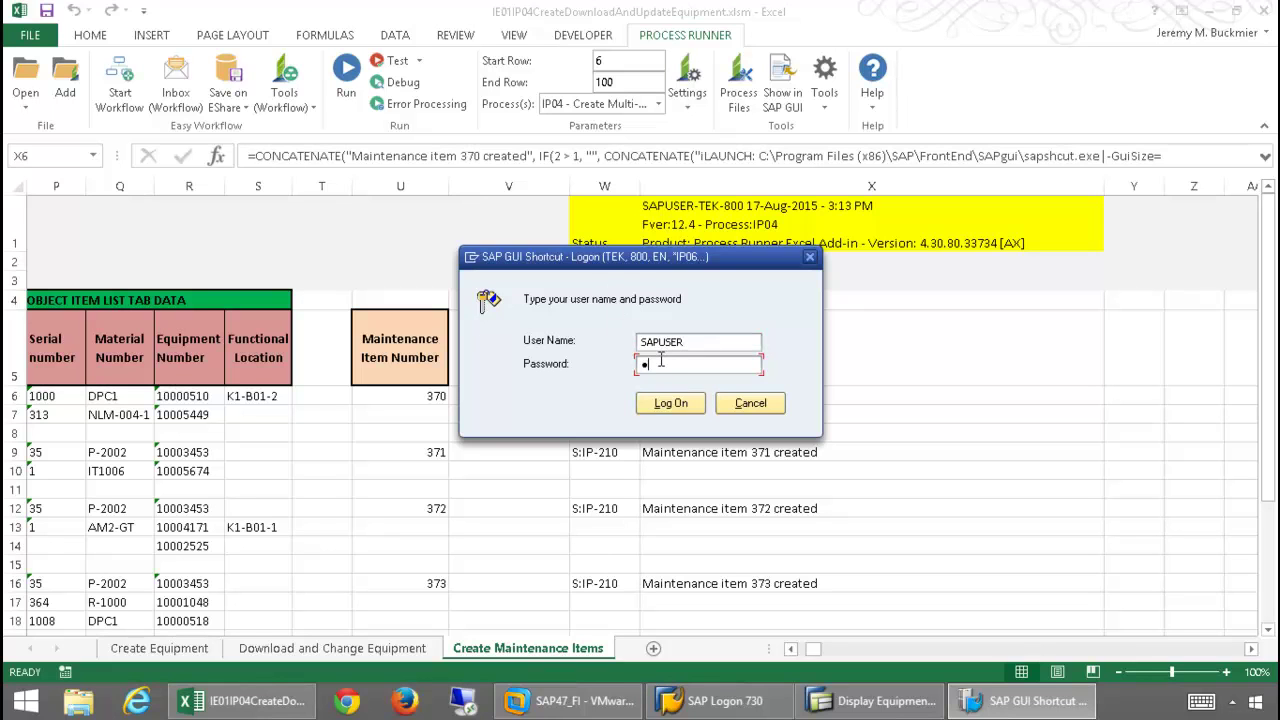
left_click(700, 404)
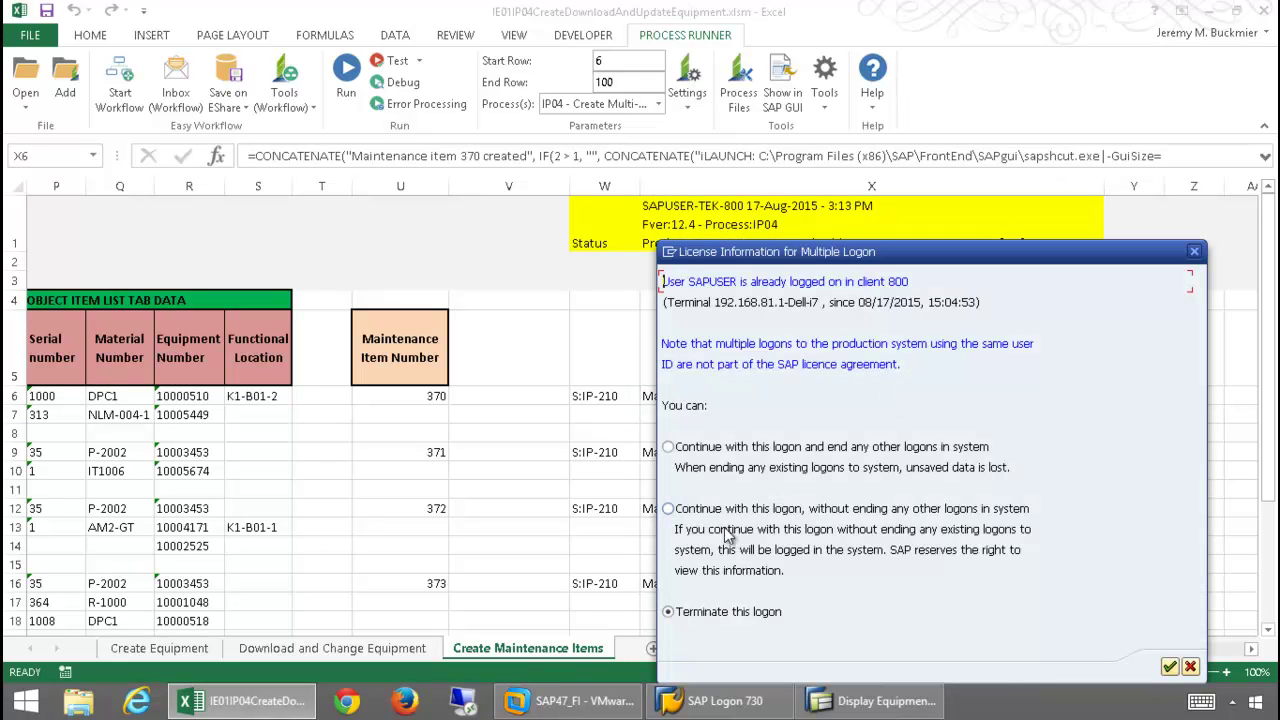
- Keep other logons running, check item 370's object list (10000510, 10005449), then exit
left_click(668, 508)
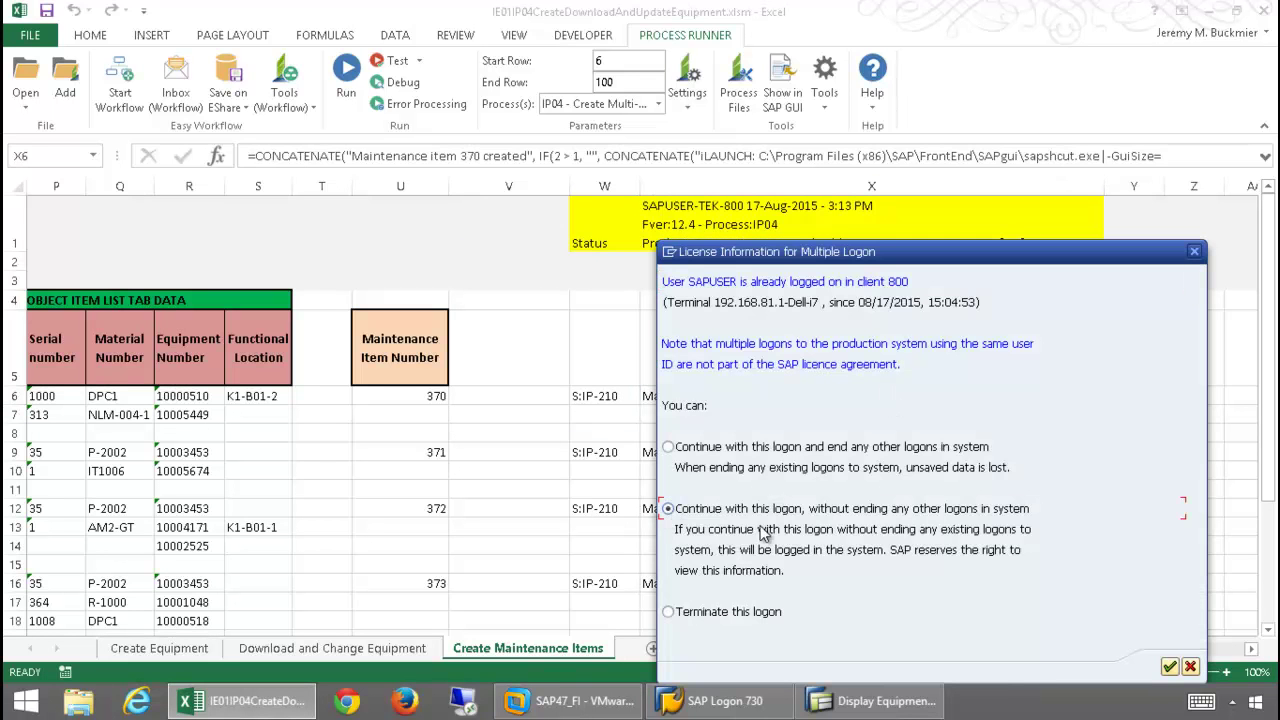
left_click(1169, 666)
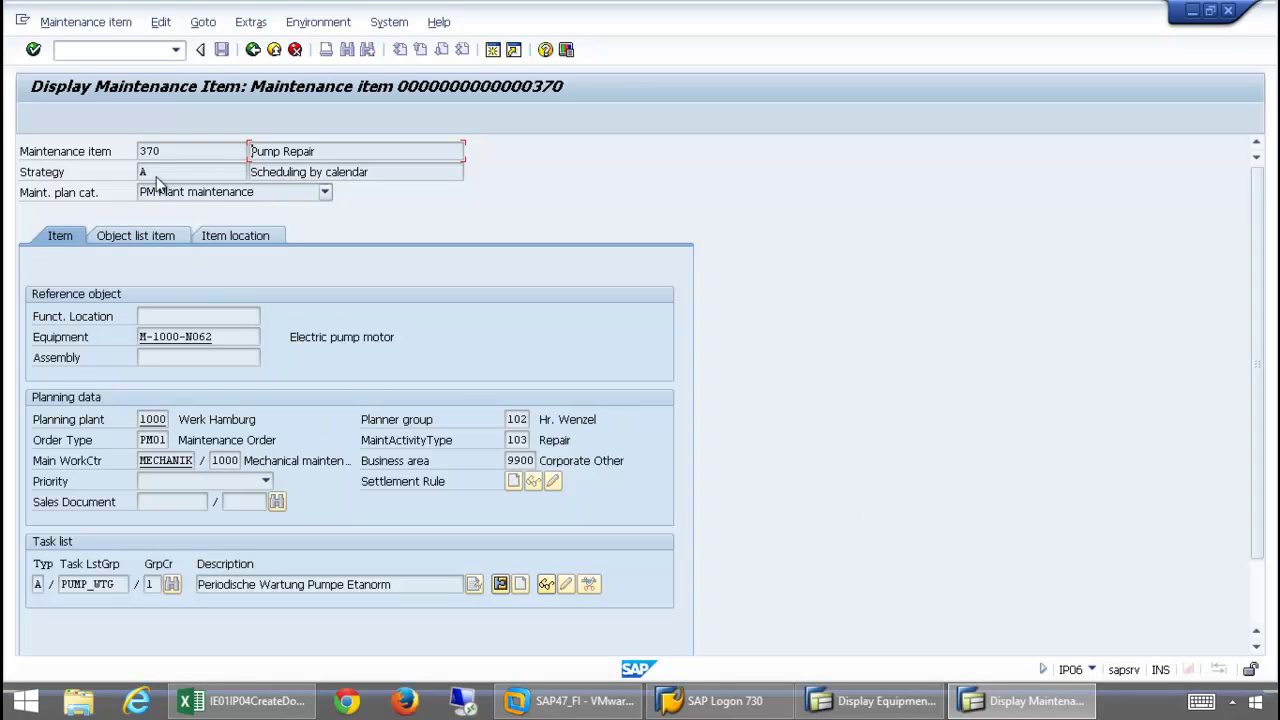
left_click(162, 238)
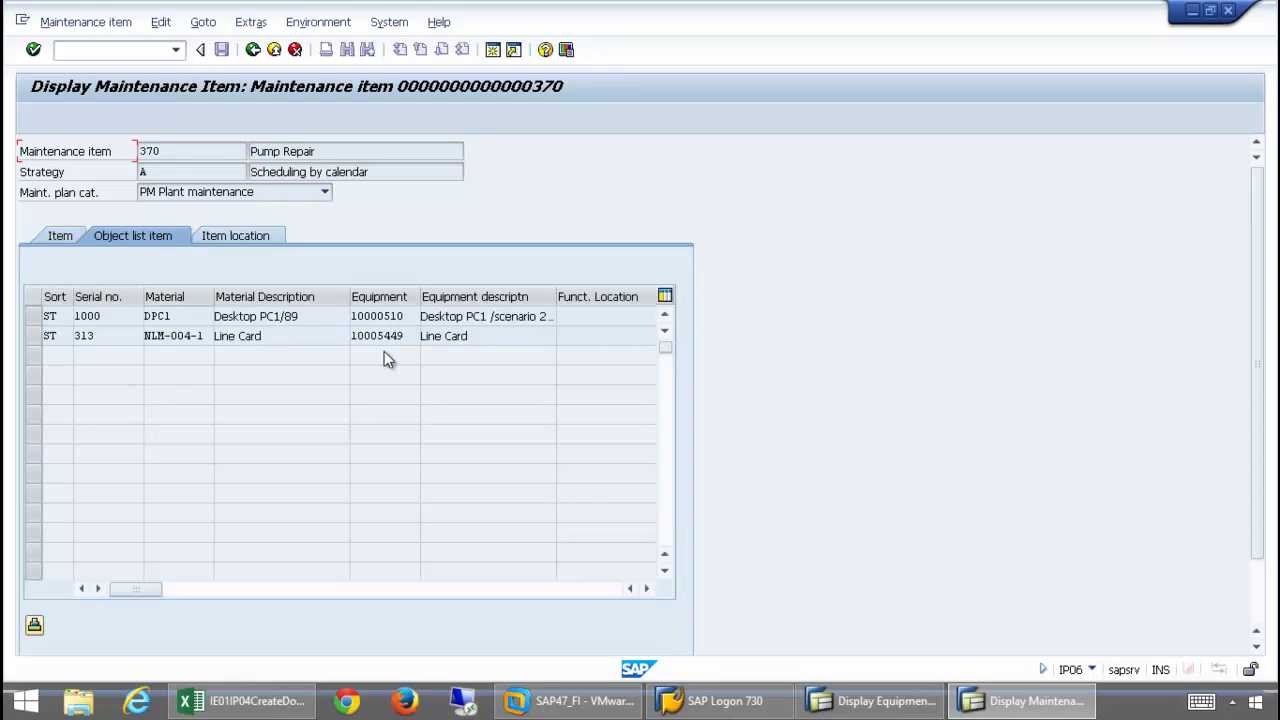
left_click(274, 49)
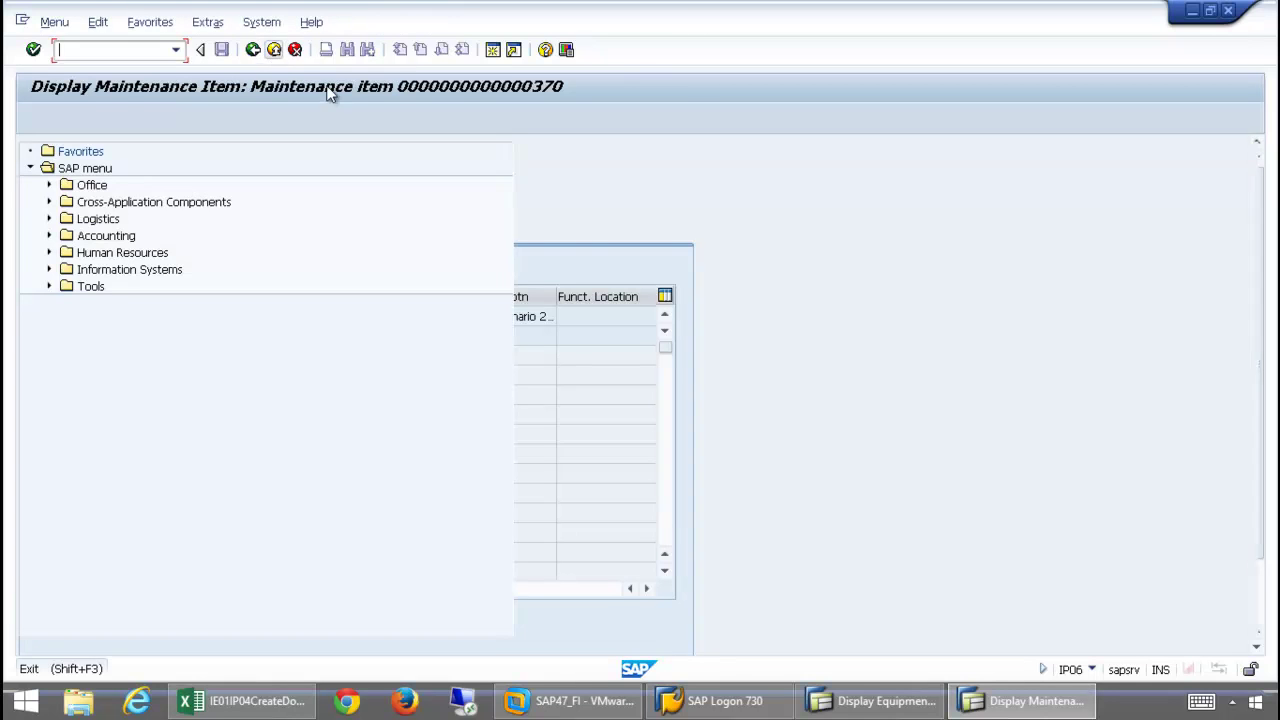
- Move the SAP window aside and send maintenance item 374's row from Excel to SAP GUI
left_click(1212, 12)
left_click_drag(976, 28, 911, 602)
left_click(1272, 346)
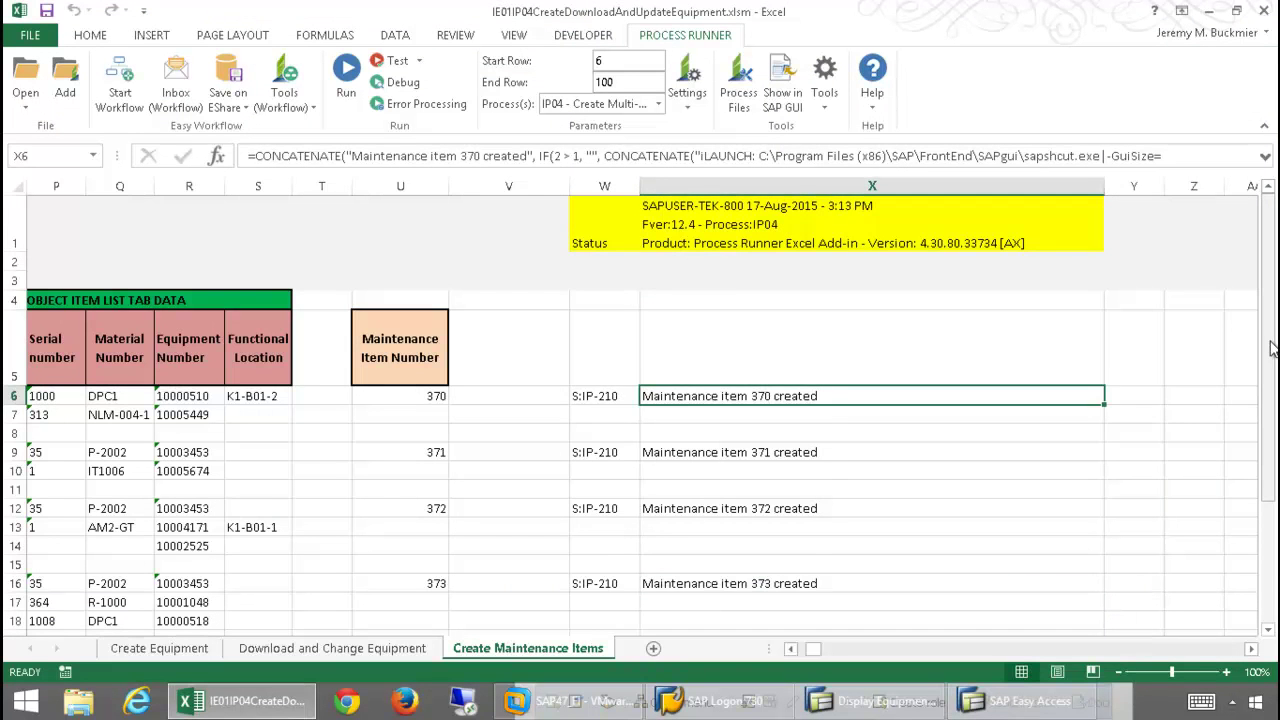
scroll(1160, 368, "down", 2)
left_click(714, 451)
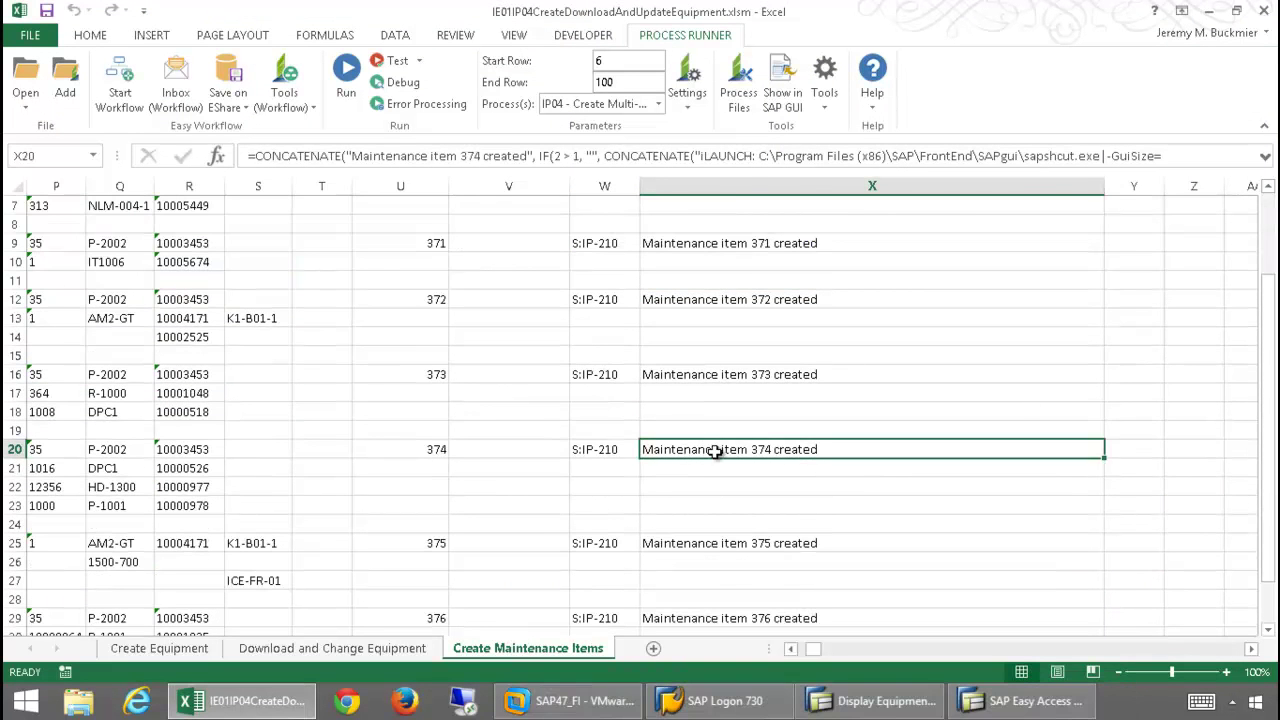
left_click(780, 100)
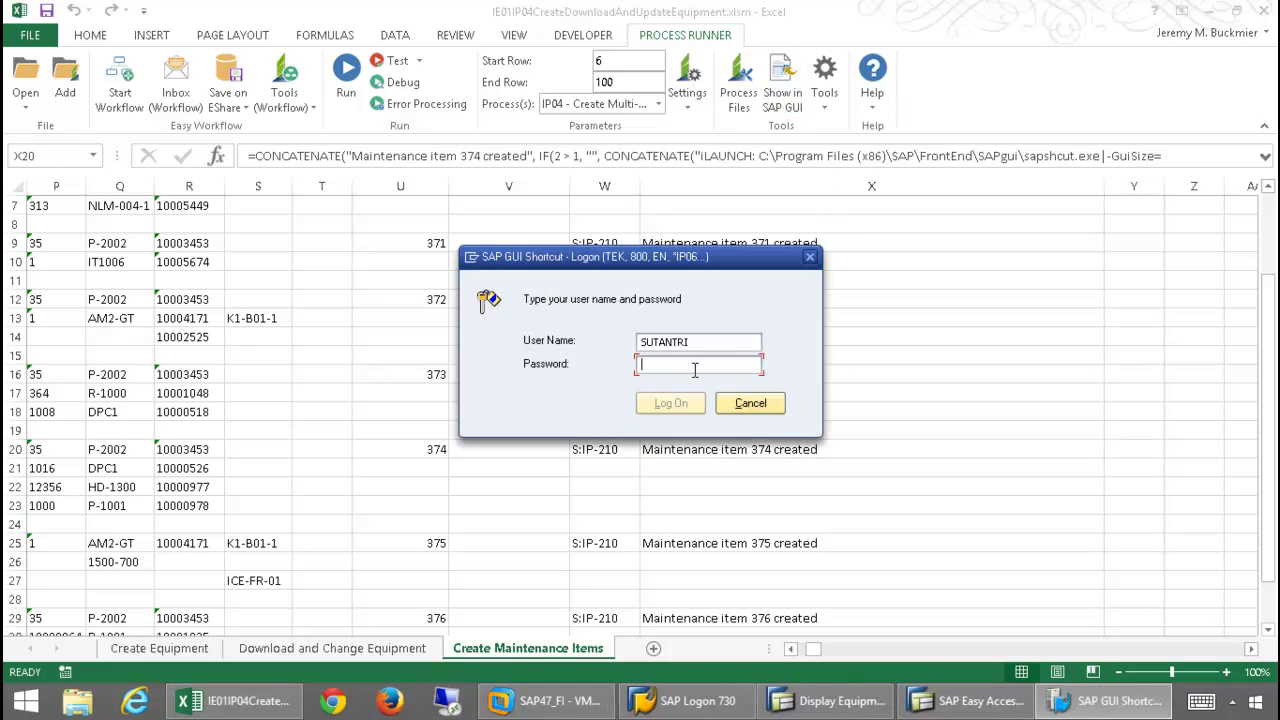
- Log on to SAP with the user name and password, continuing without ending other logons
double_click(704, 343)
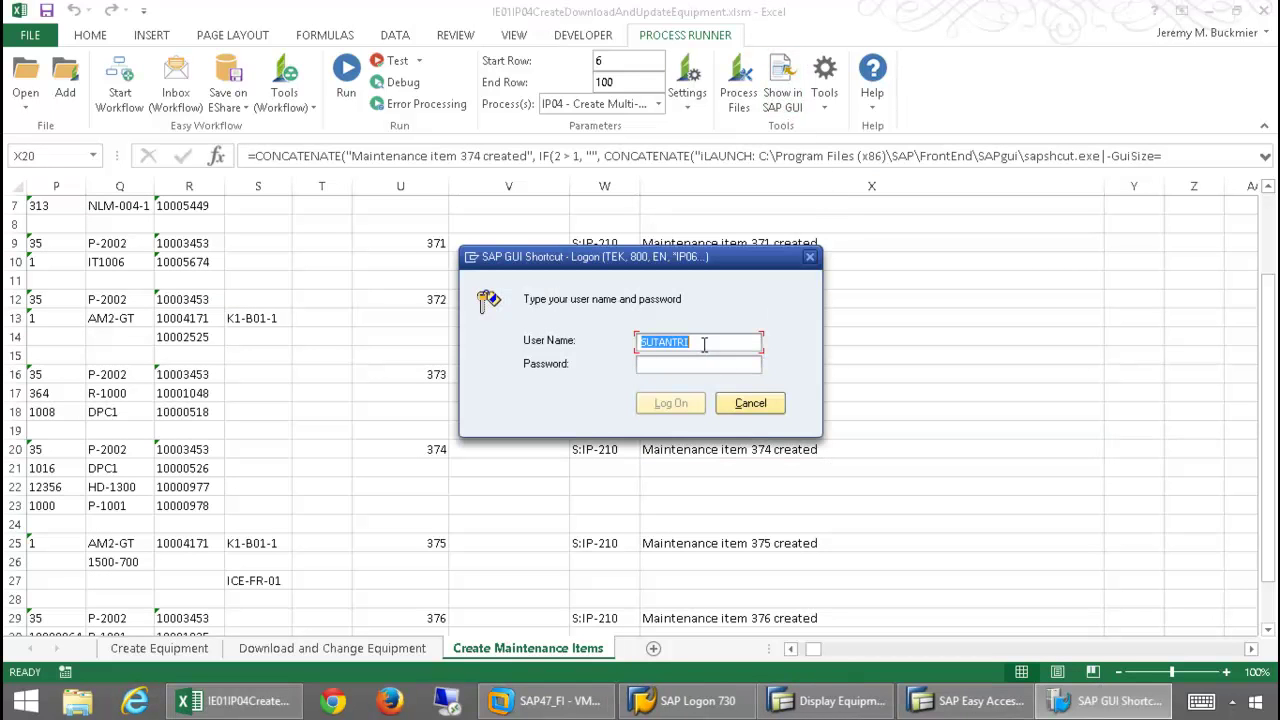
key("BackSpace")
type("SAPUSER")
left_click(648, 366)
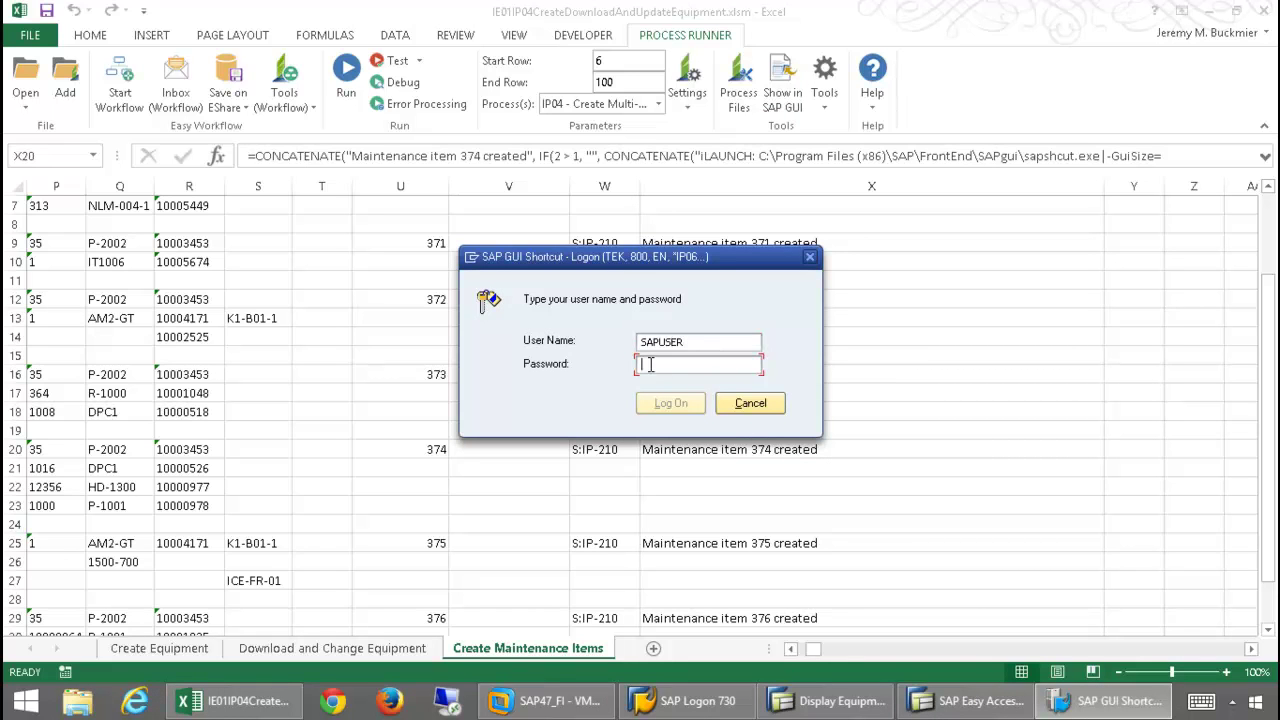
type("****")
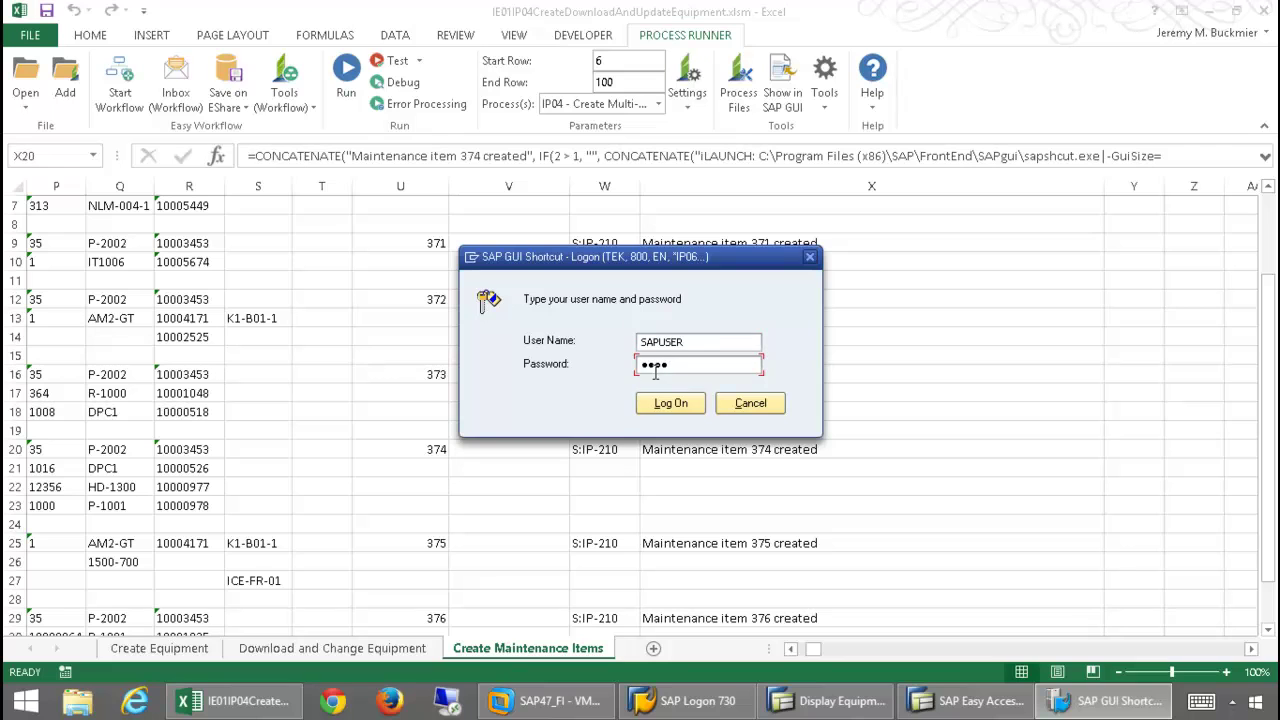
left_click(673, 400)
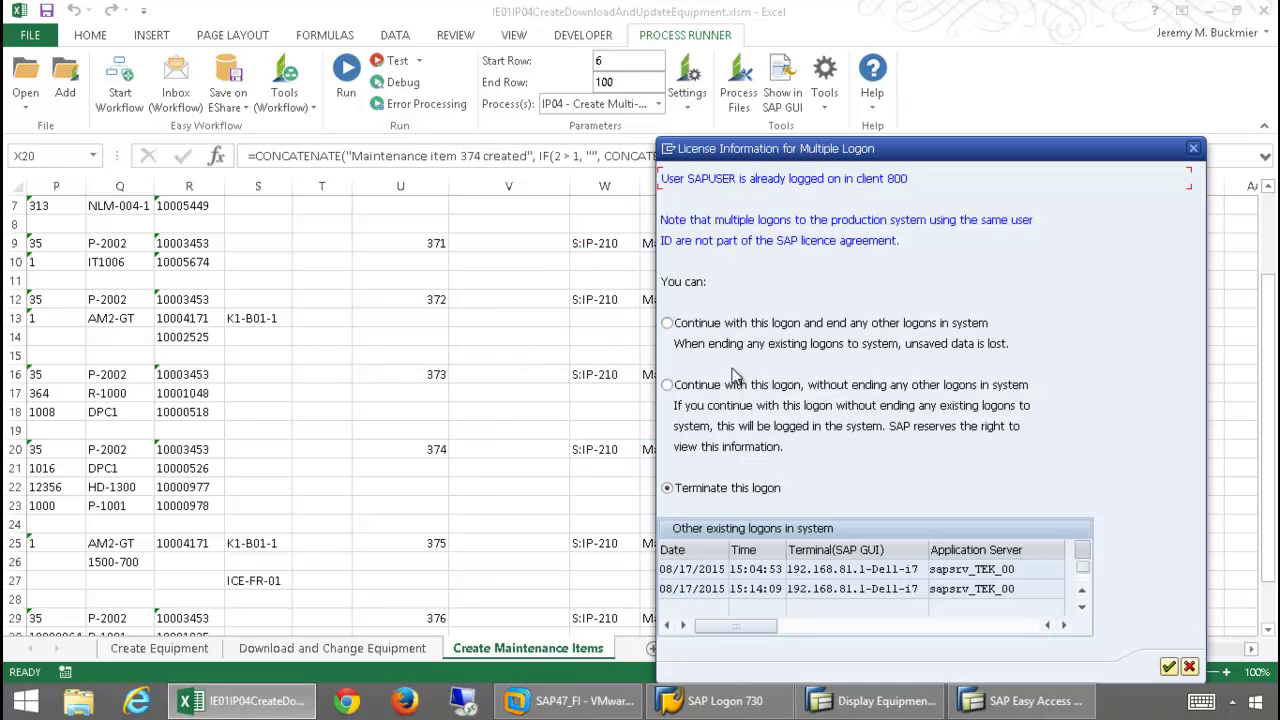
left_click(668, 386)
left_click(1168, 667)
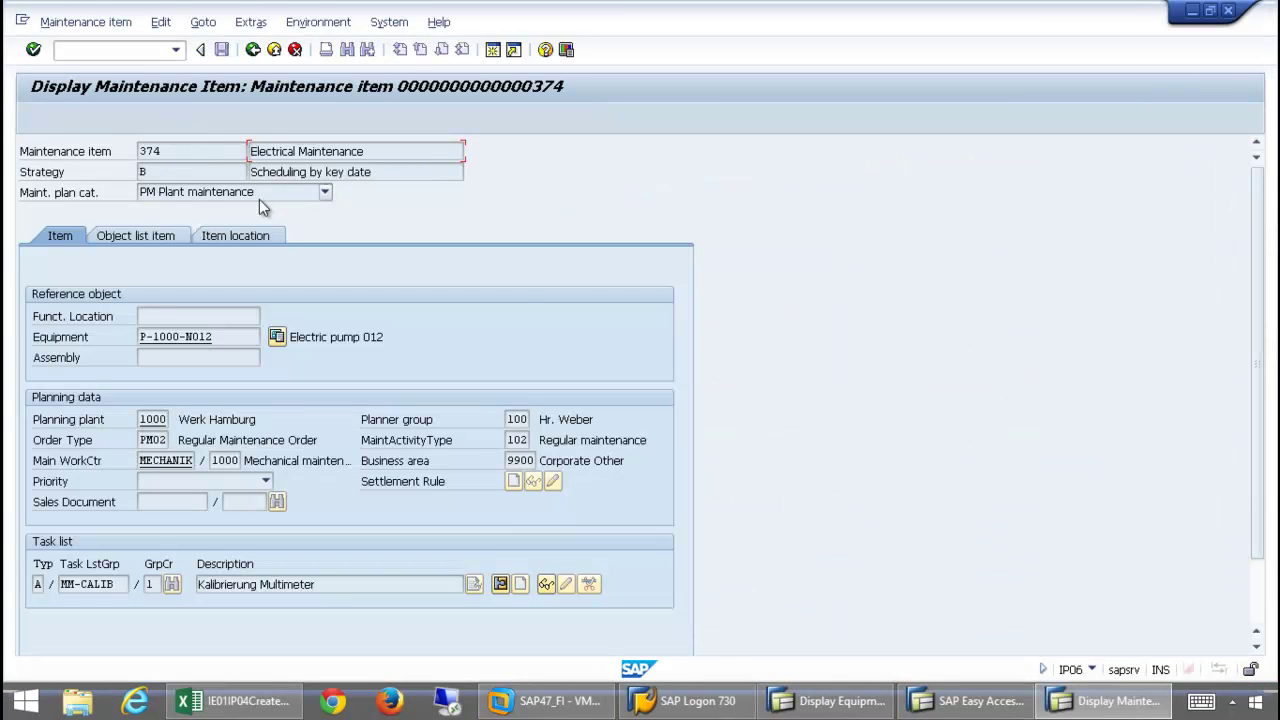
- Show item 374's object list: serials 35, 1016, 12356 and 1000 with their equipment
left_click(165, 240)
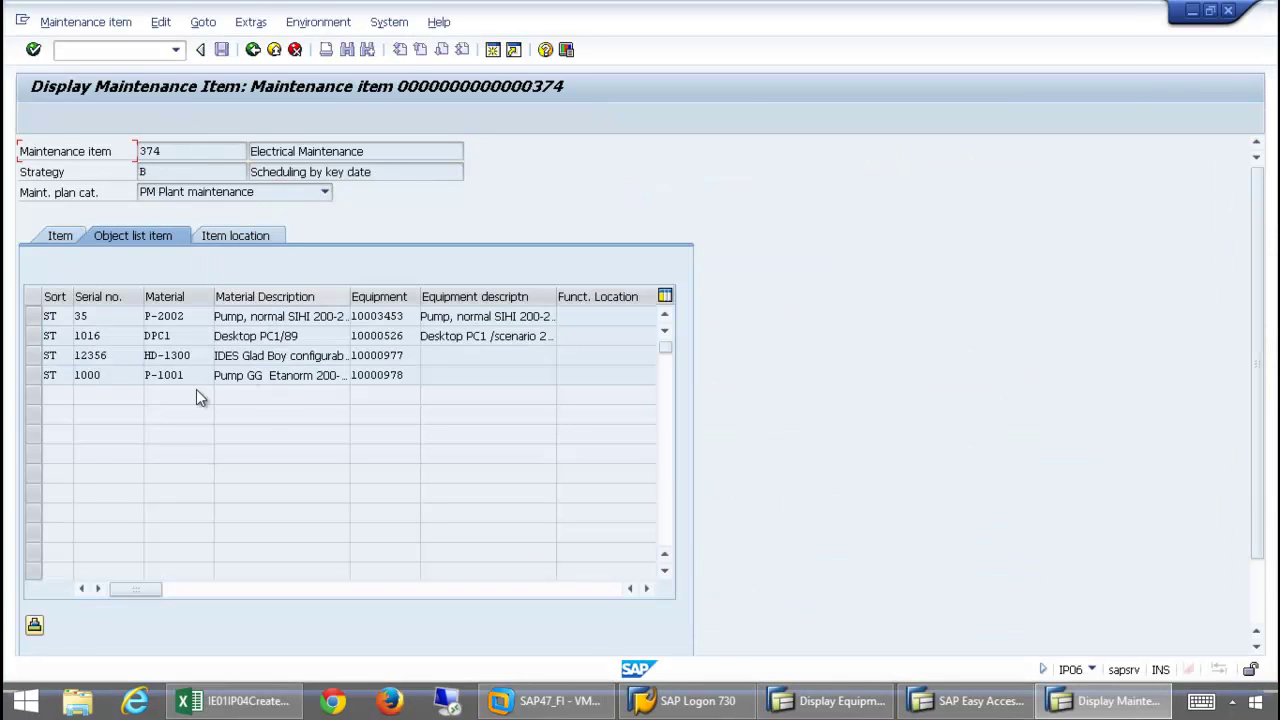